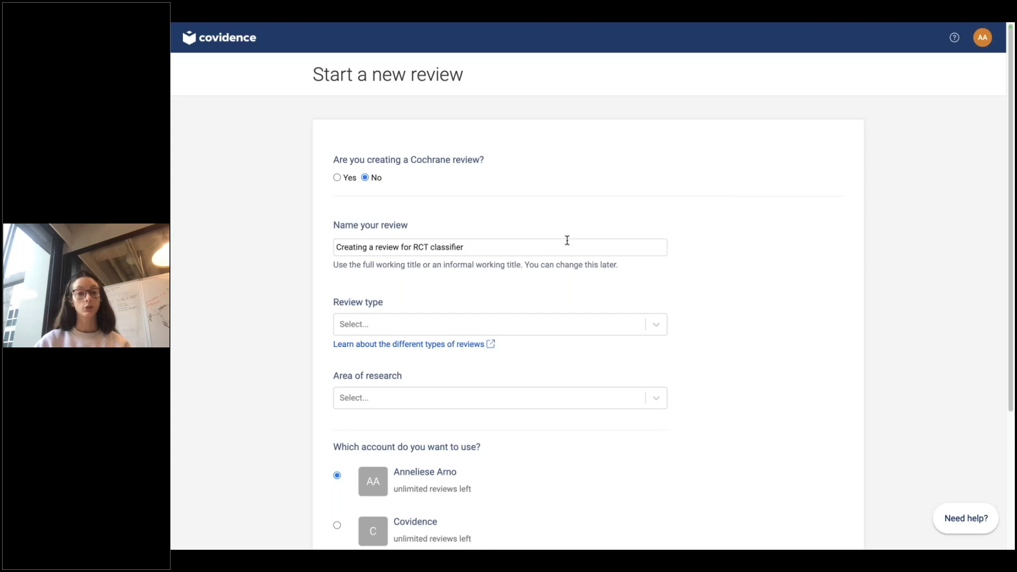
# Set the new review's type to Systematic review and its area of research to Medical and health sciences
pyautogui.moveTo(498, 252); pyautogui.dragTo(268, 251)
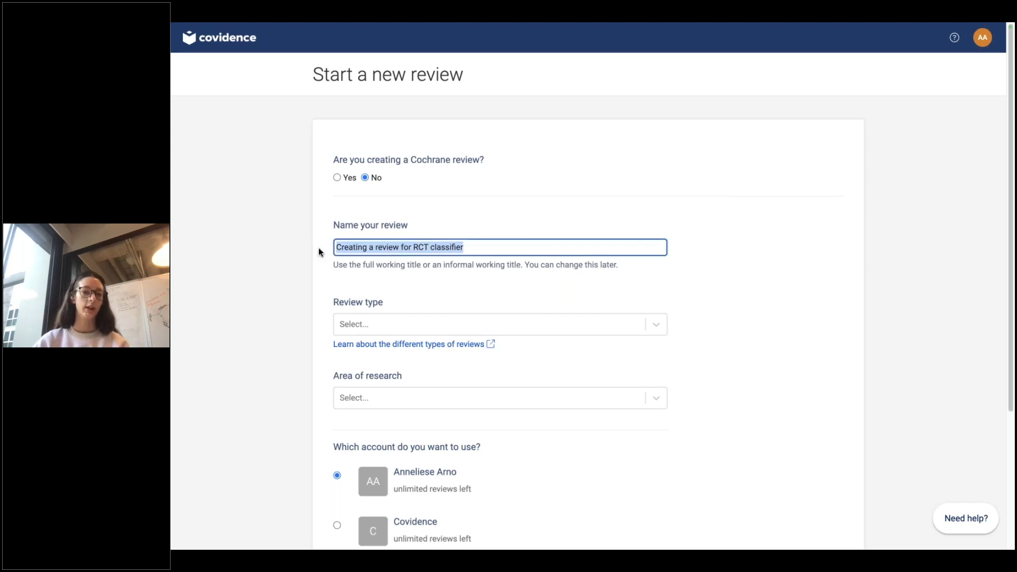
pyautogui.click(676, 255)
pyautogui.scroll(-3, 663, 309)
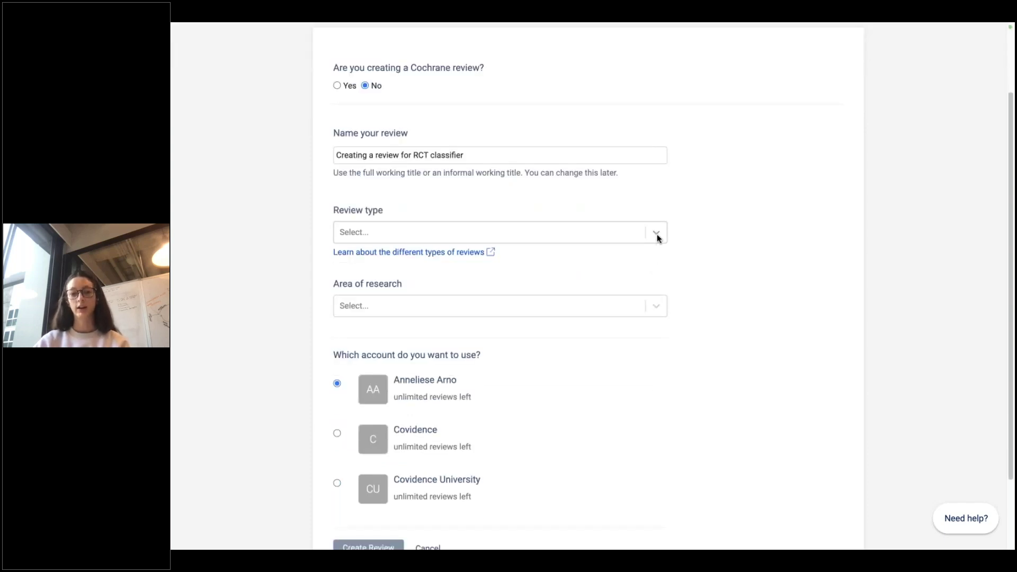
pyautogui.click(638, 241)
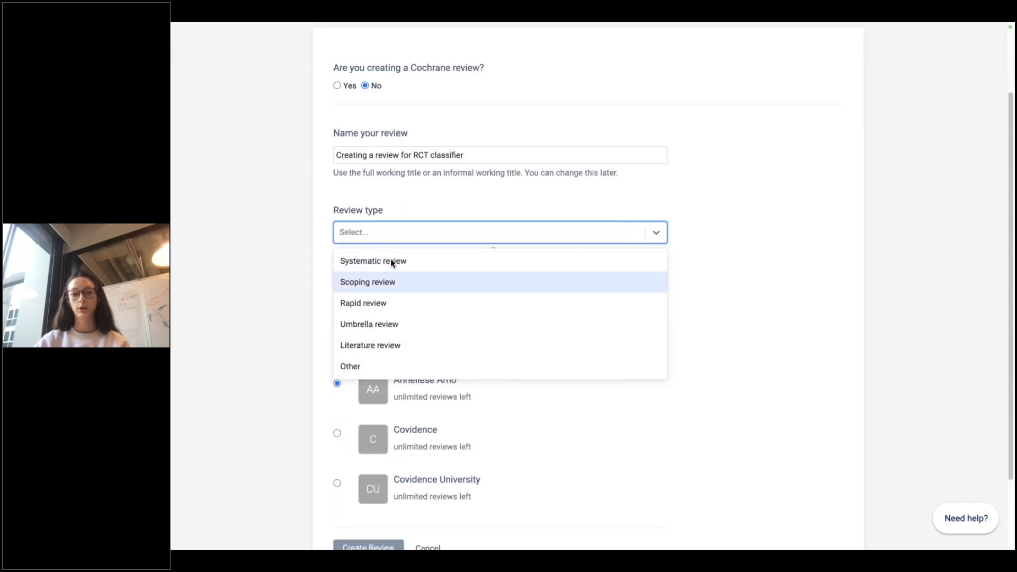
pyautogui.click(390, 261)
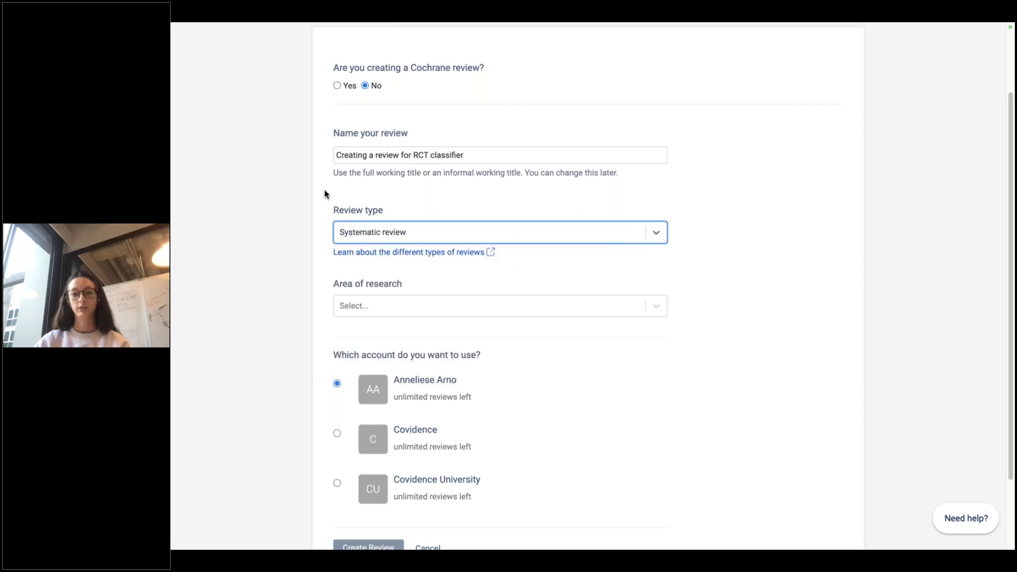
pyautogui.click(605, 307)
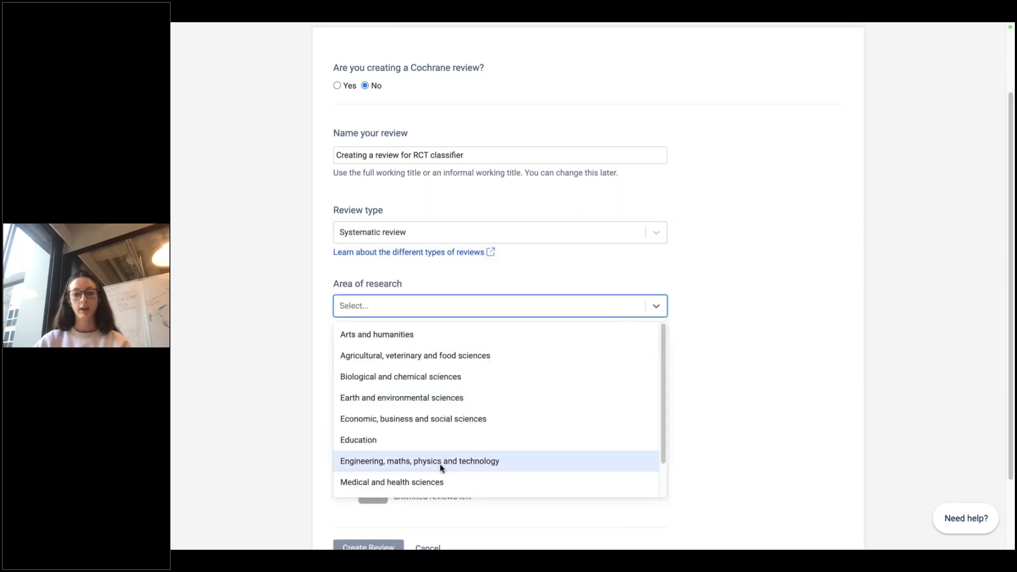
pyautogui.click(434, 479)
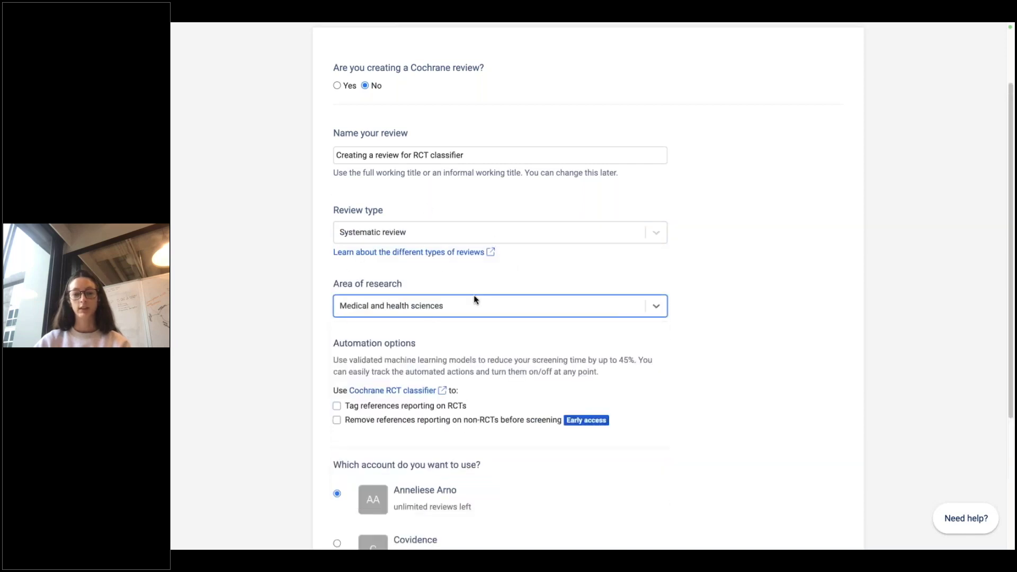
pyautogui.click(324, 347)
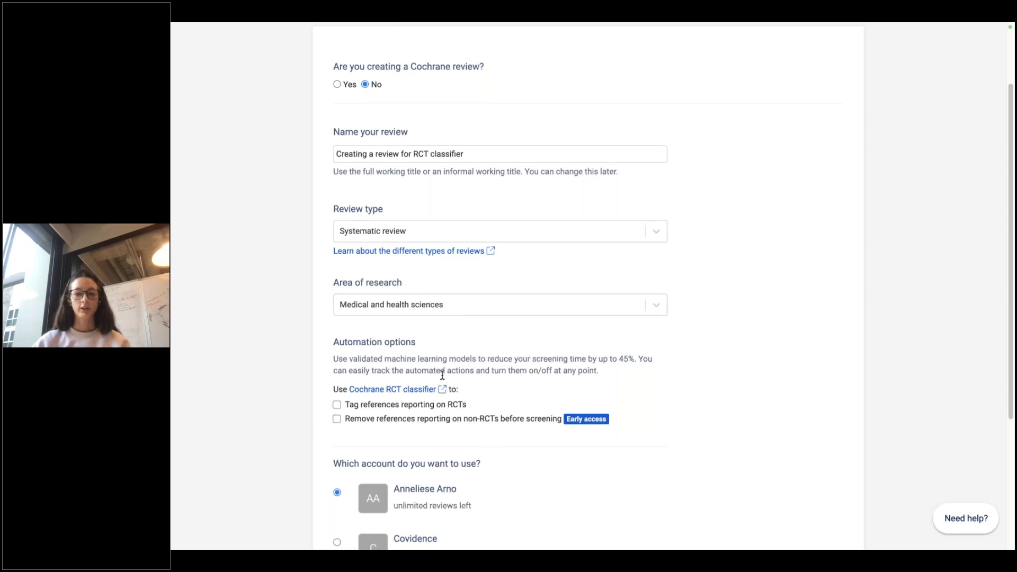
# Try both Cochrane RCT classifier automation options, then keep only Tag references reporting on RCTs enabled
pyautogui.scroll(-2, 337, 339)
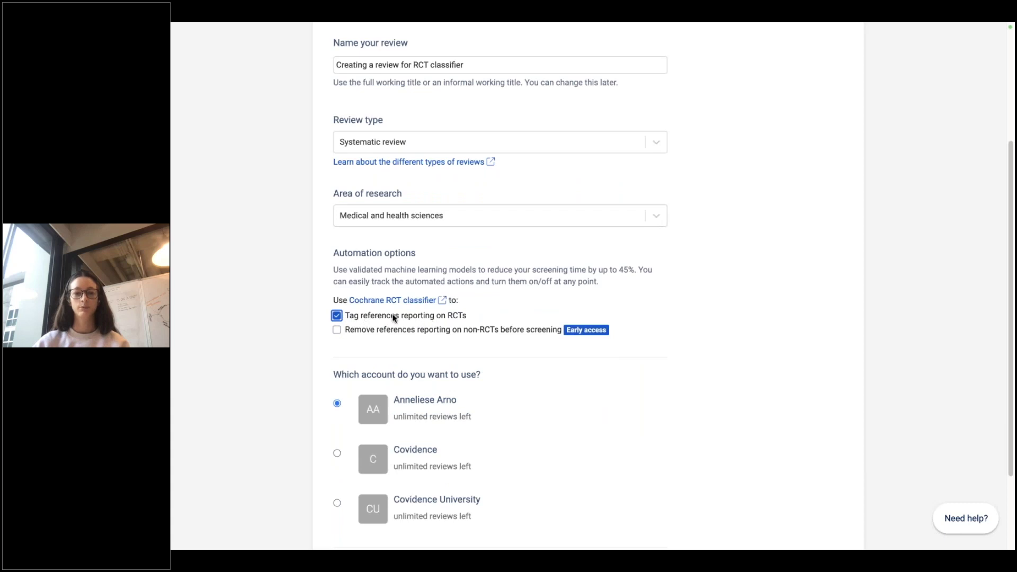
pyautogui.click(336, 330)
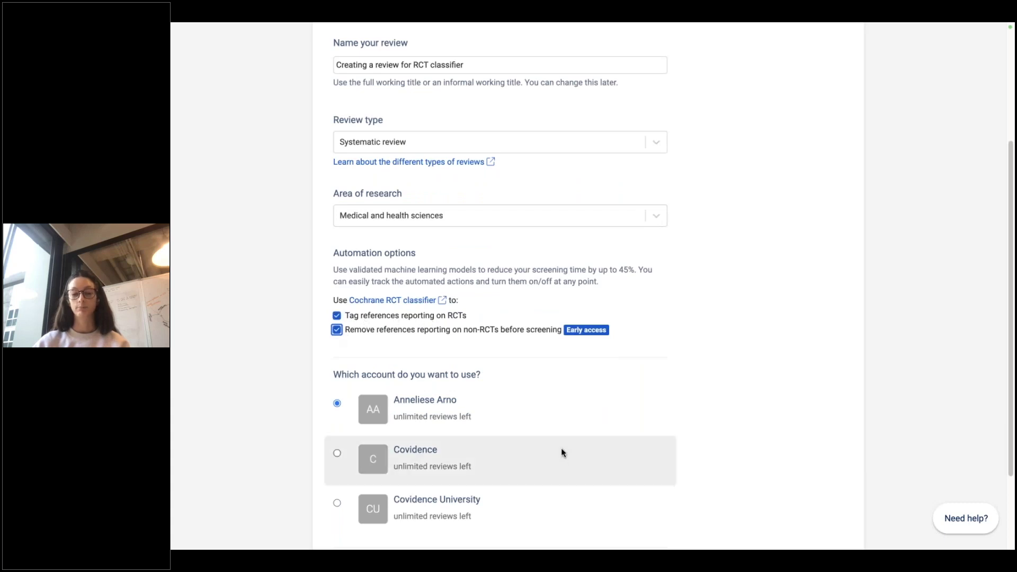
pyautogui.click(337, 315)
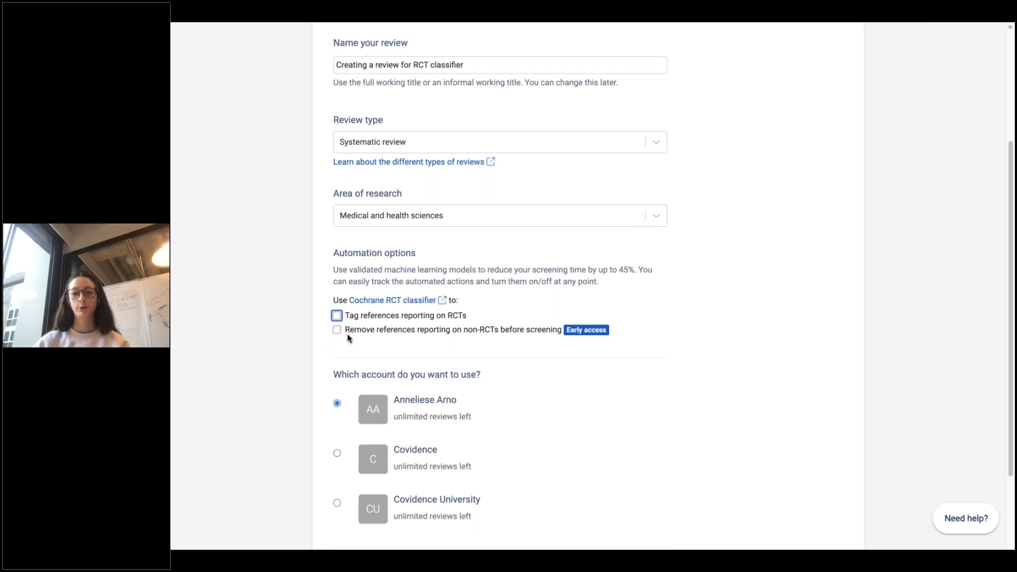
pyautogui.click(343, 333)
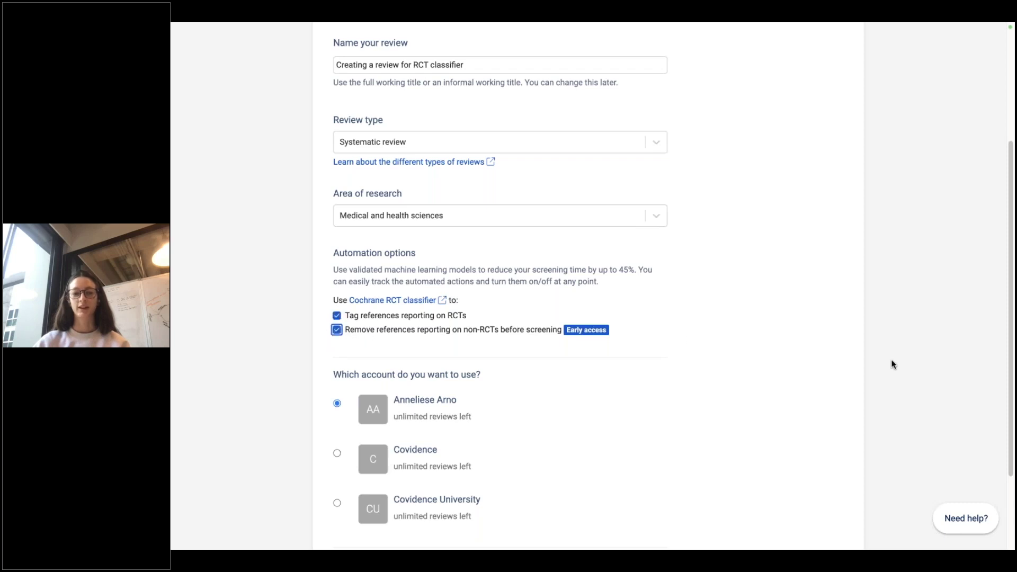
pyautogui.click(335, 330)
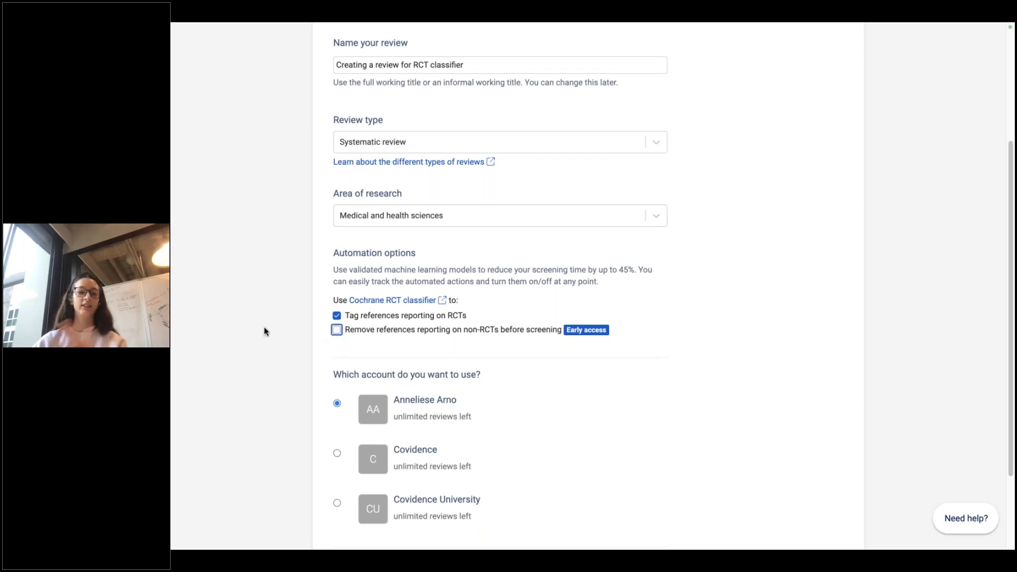
pyautogui.scroll(3, 264, 328)
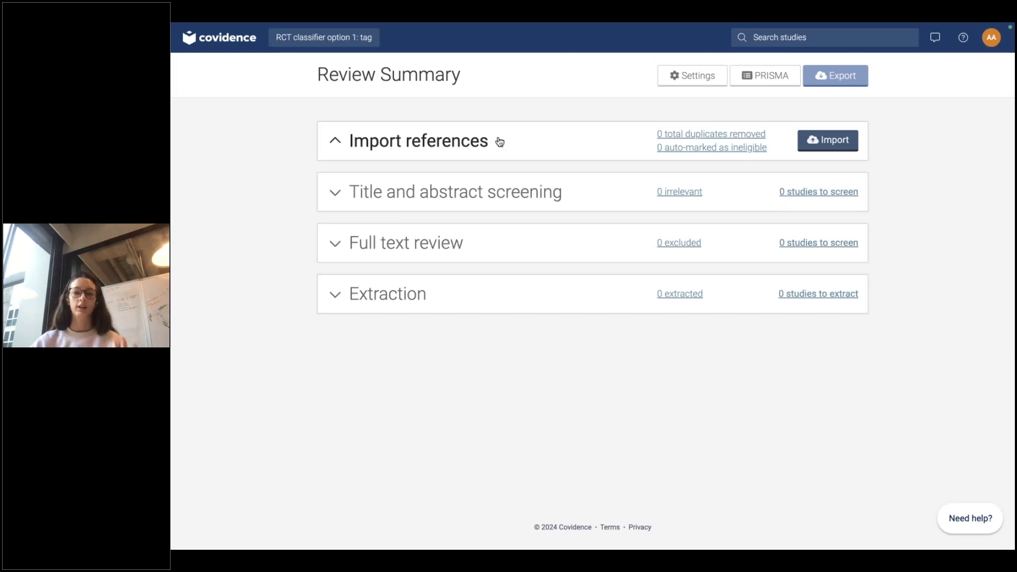
# Import review-255980_import-1238994_20220926224549.txt into Screen with CENTRAL as the source in the "RCT classifier option 1: tag" review
pyautogui.click(363, 194)
pyautogui.click(357, 194)
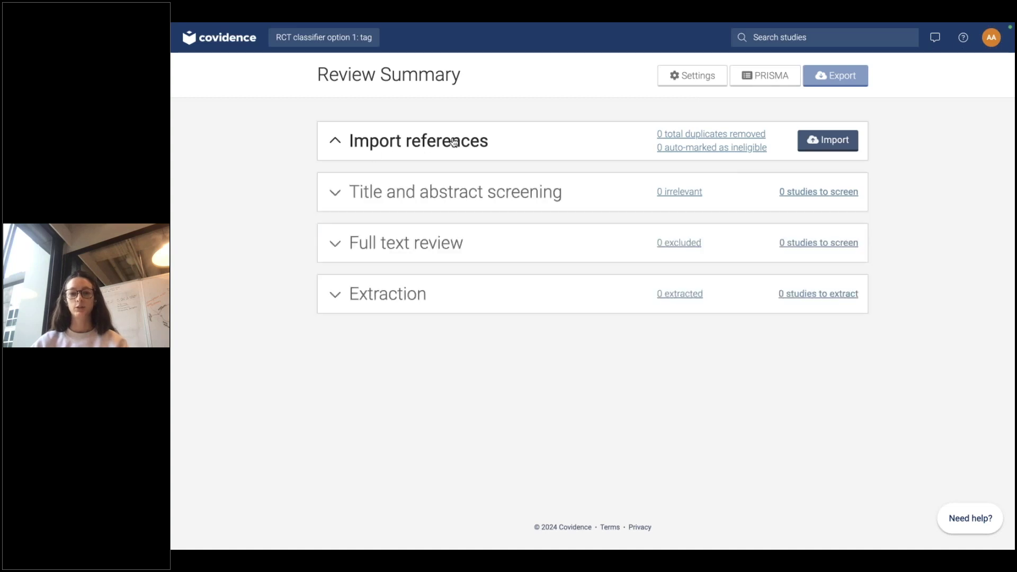
pyautogui.click(841, 141)
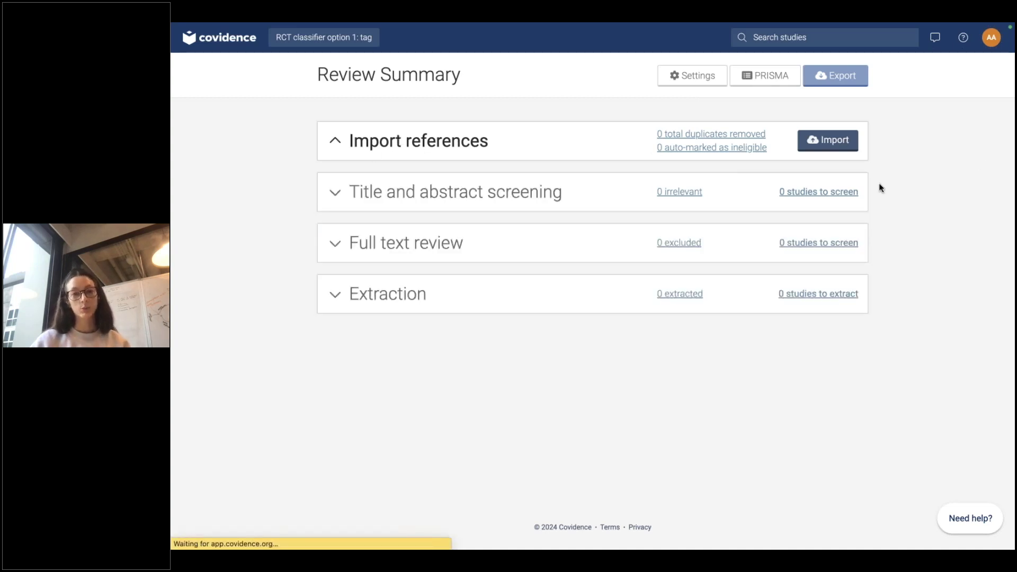
pyautogui.click(448, 231)
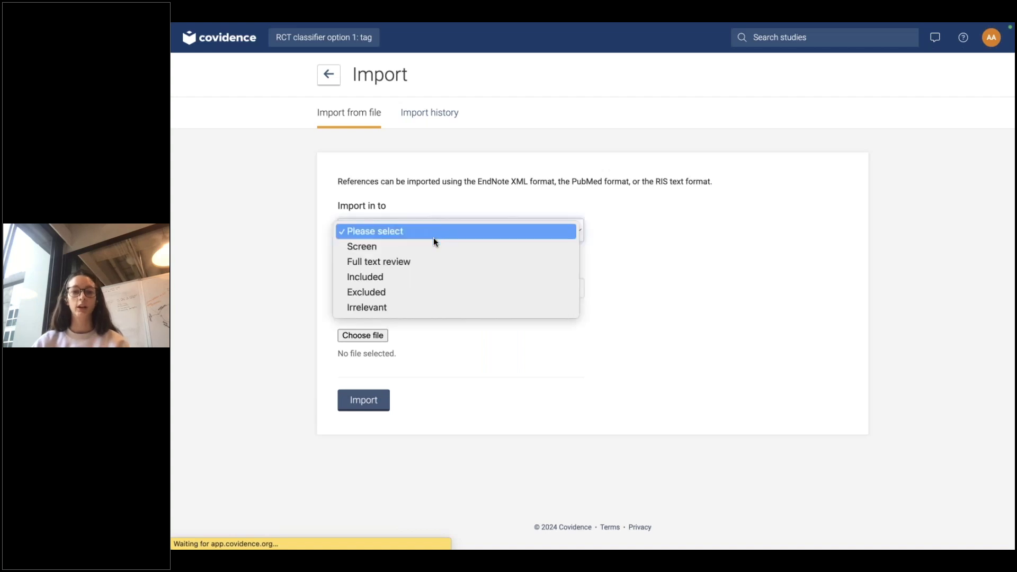
pyautogui.click(434, 241)
pyautogui.click(399, 291)
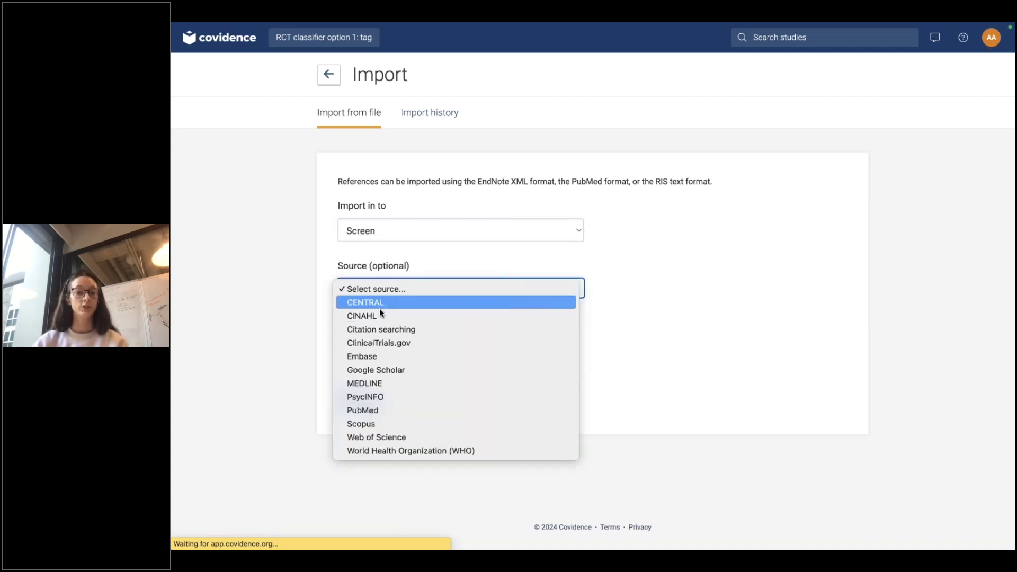
pyautogui.click(376, 300)
pyautogui.click(374, 337)
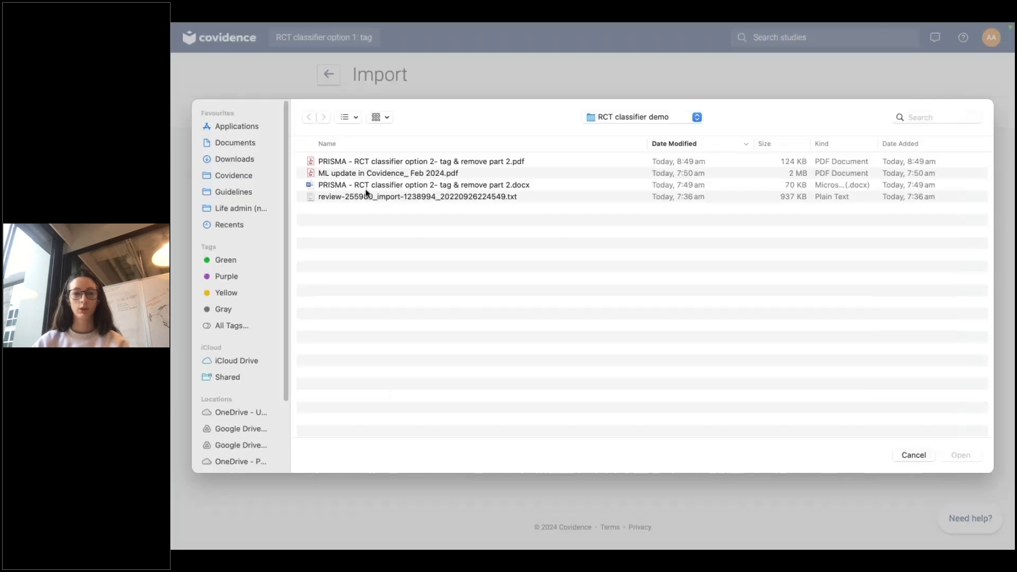
pyautogui.click(436, 196)
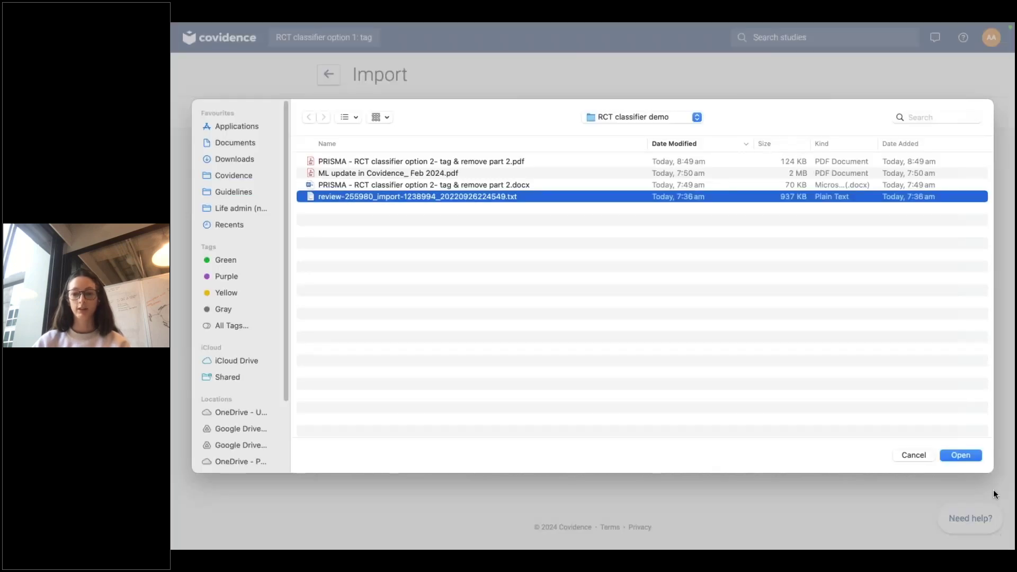
pyautogui.click(967, 455)
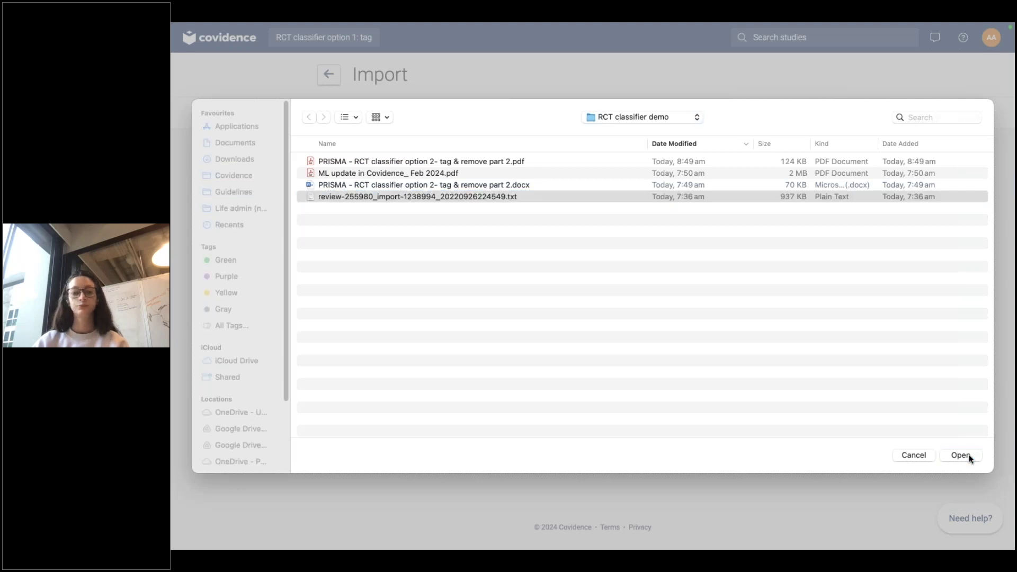
pyautogui.click(366, 407)
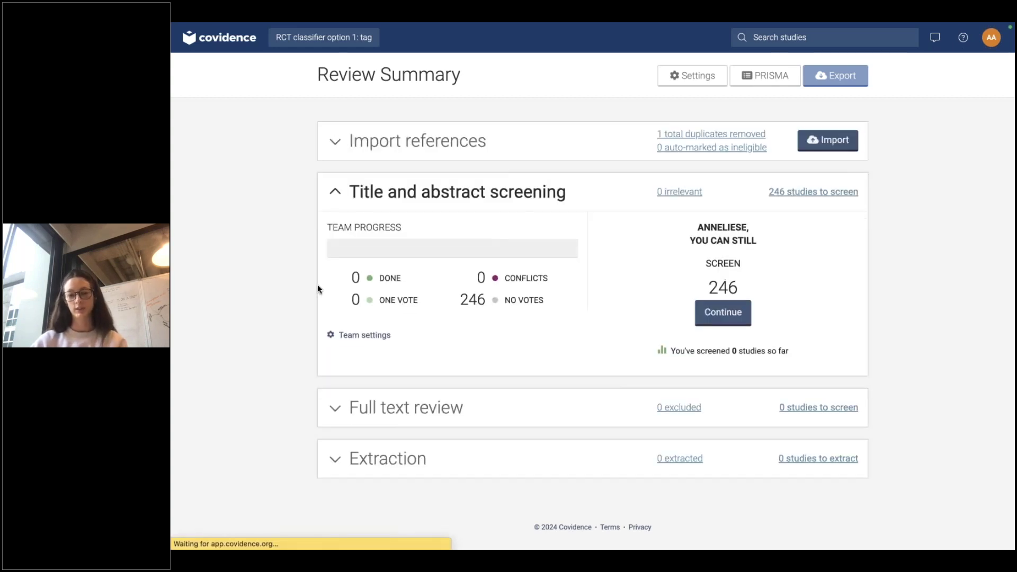
# Open the title and abstract screening list and look through the imported references
pyautogui.click(737, 311)
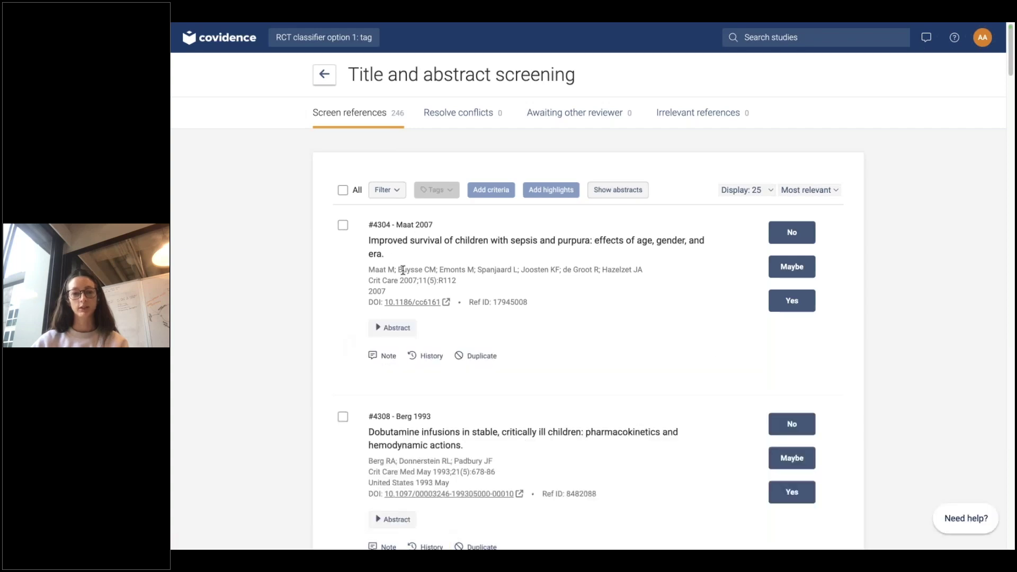
pyautogui.scroll(-3, 446, 307)
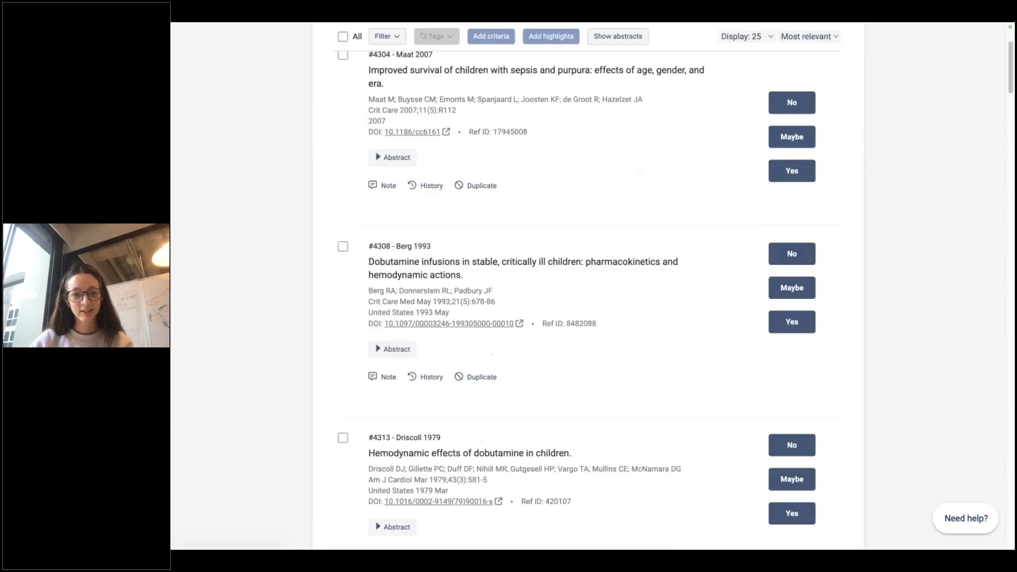
pyautogui.scroll(3, 438, 311)
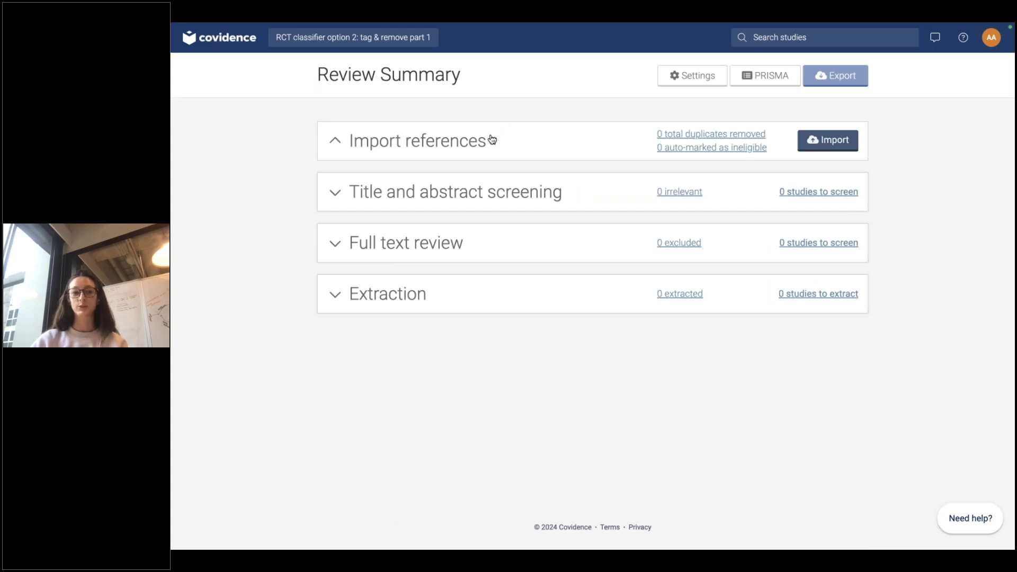
# Import review-255980_import-1238994_20220926224549.txt into Screen with CINAHL as the source in the "RCT classifier option 2: tag & remove part 1" review
pyautogui.click(816, 143)
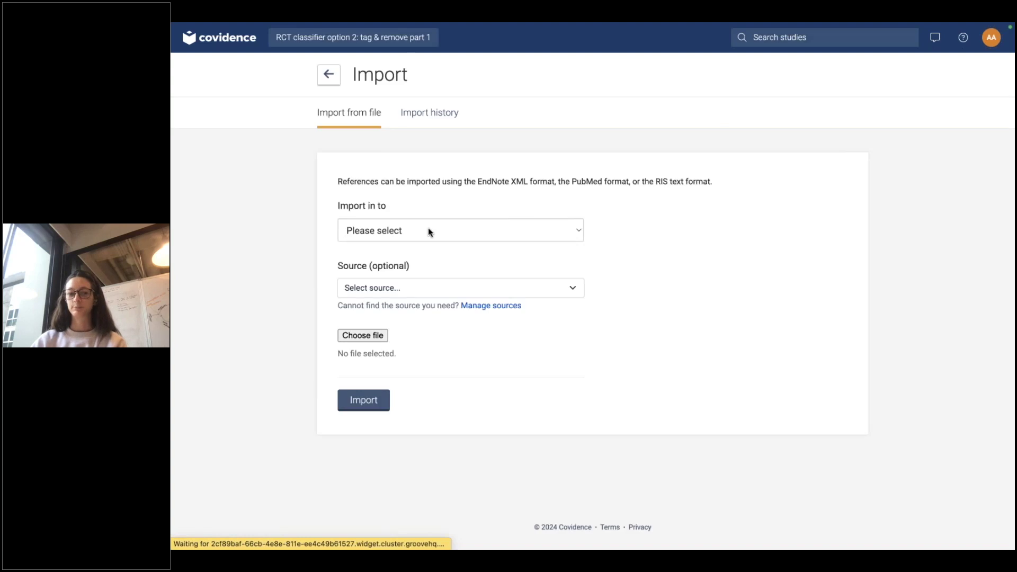
pyautogui.click(428, 228)
pyautogui.press('Return')
pyautogui.click(410, 288)
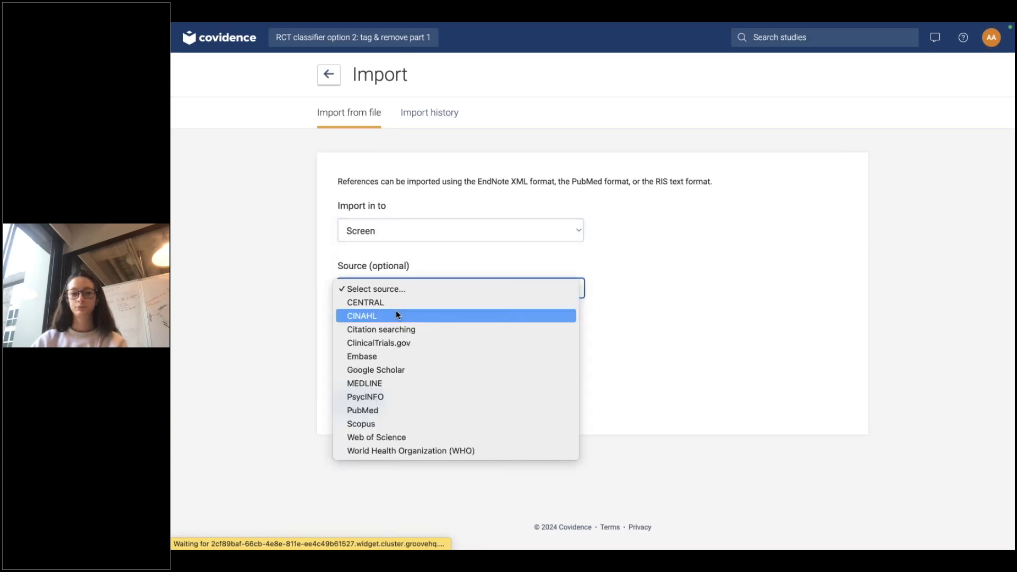
pyautogui.click(396, 312)
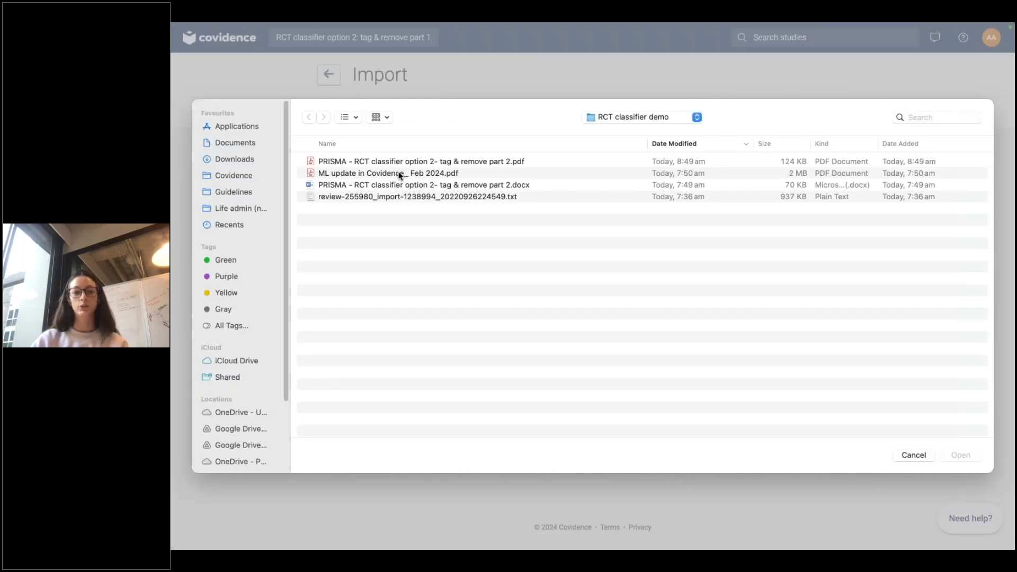
pyautogui.click(395, 195)
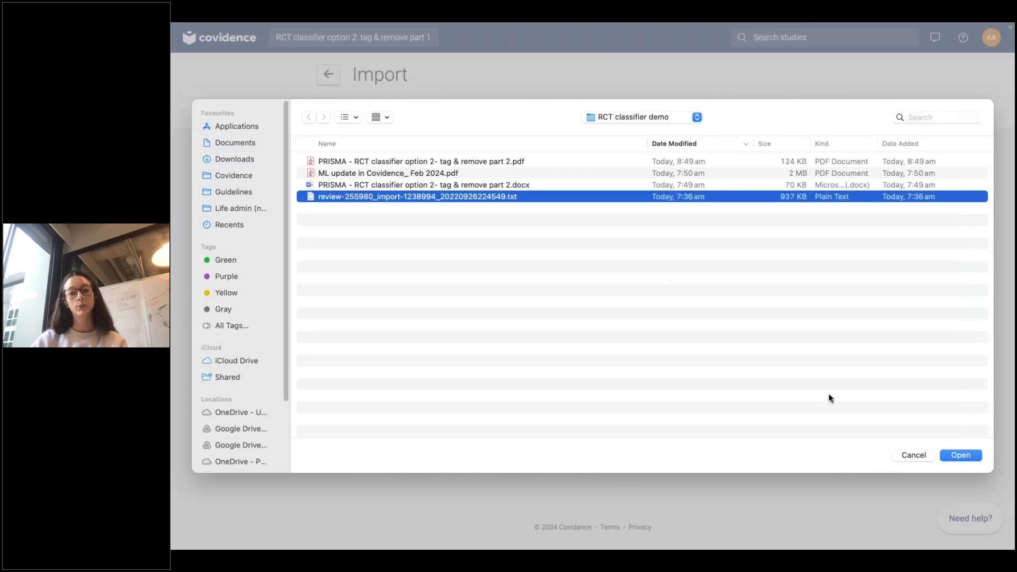
pyautogui.click(956, 458)
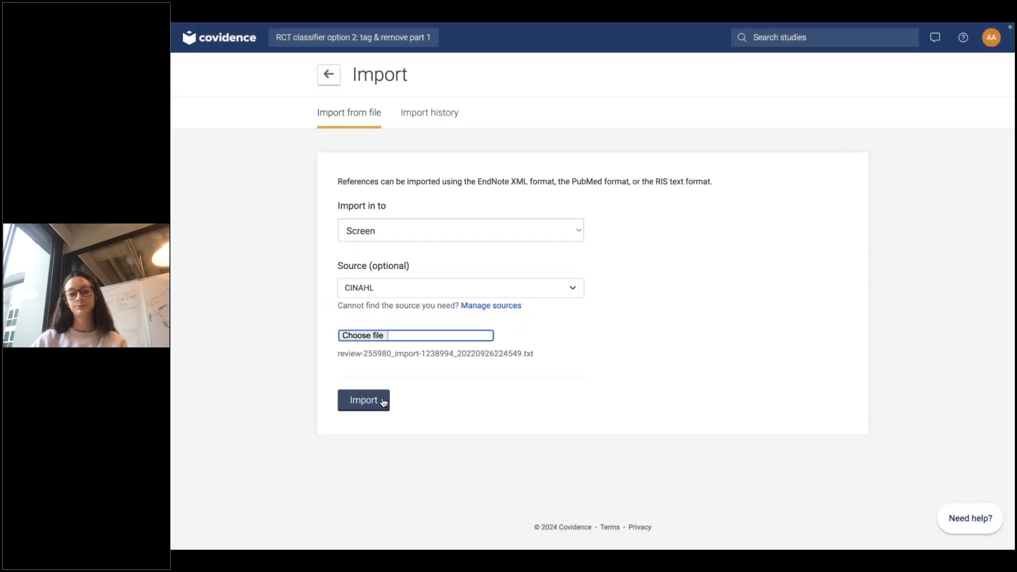
pyautogui.click(383, 402)
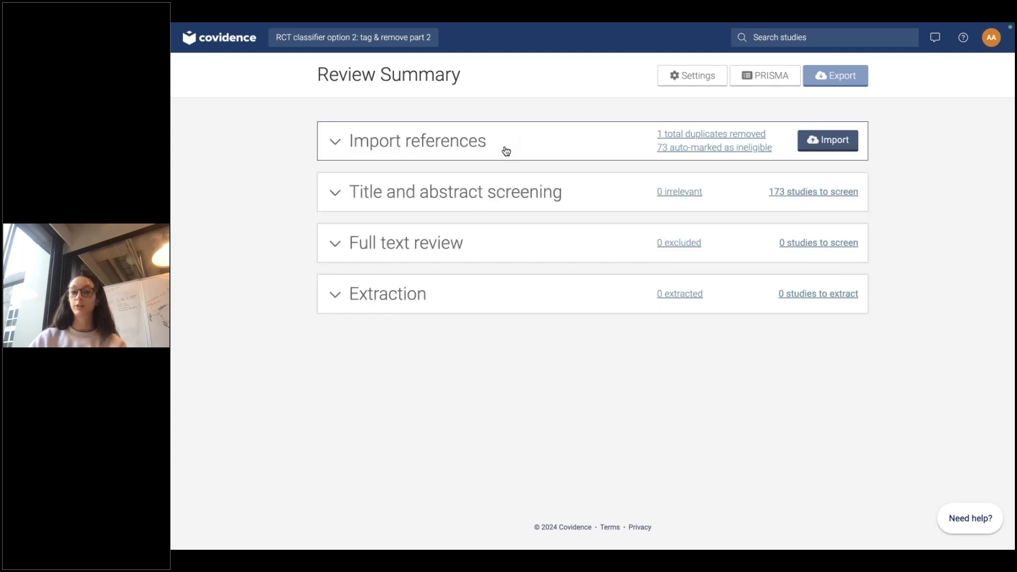
# Expand the import history of the part 2 review and examine the tags on its studies to screen
pyautogui.click(474, 155)
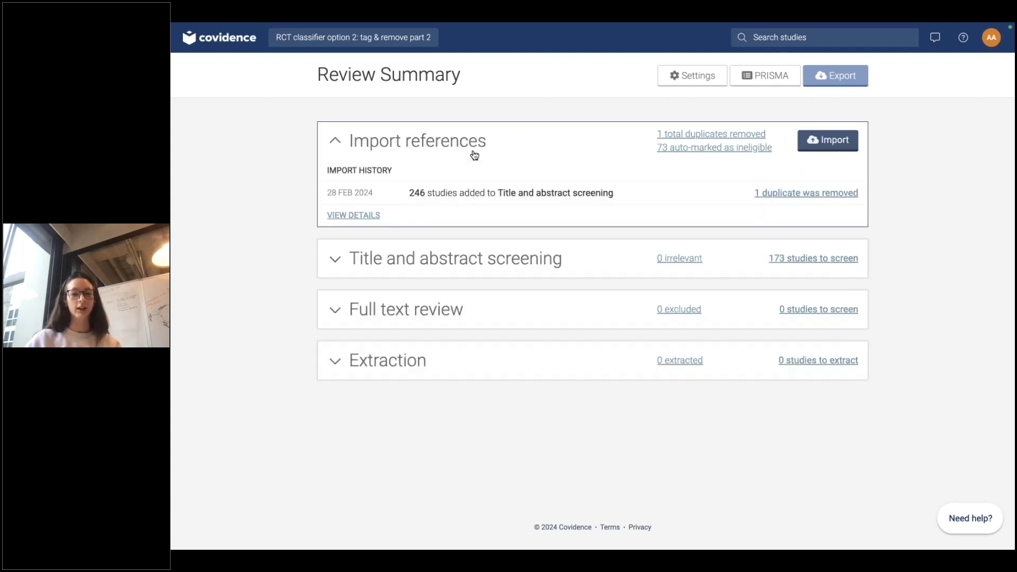
pyautogui.click(794, 259)
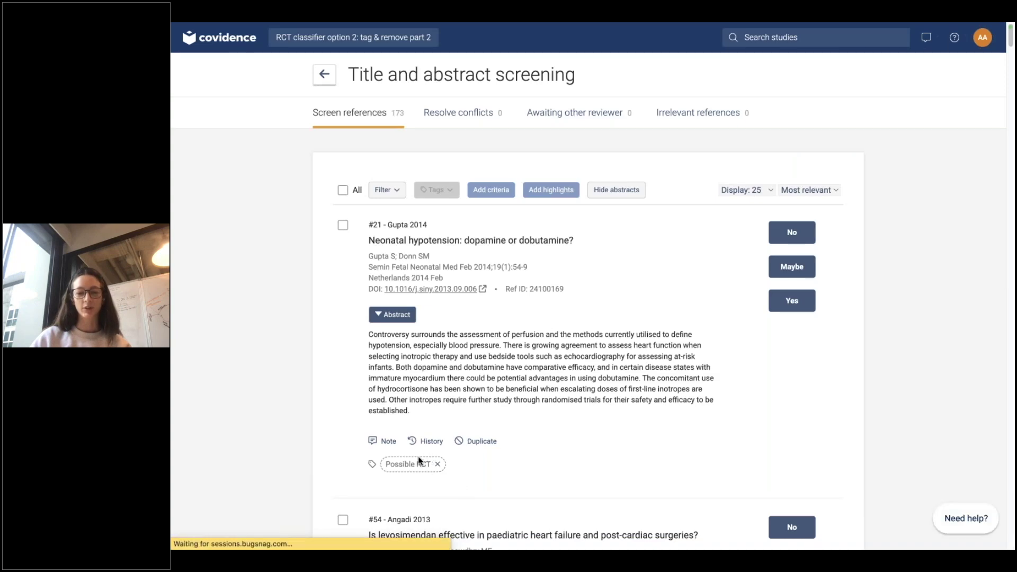
pyautogui.scroll(-7, 551, 437)
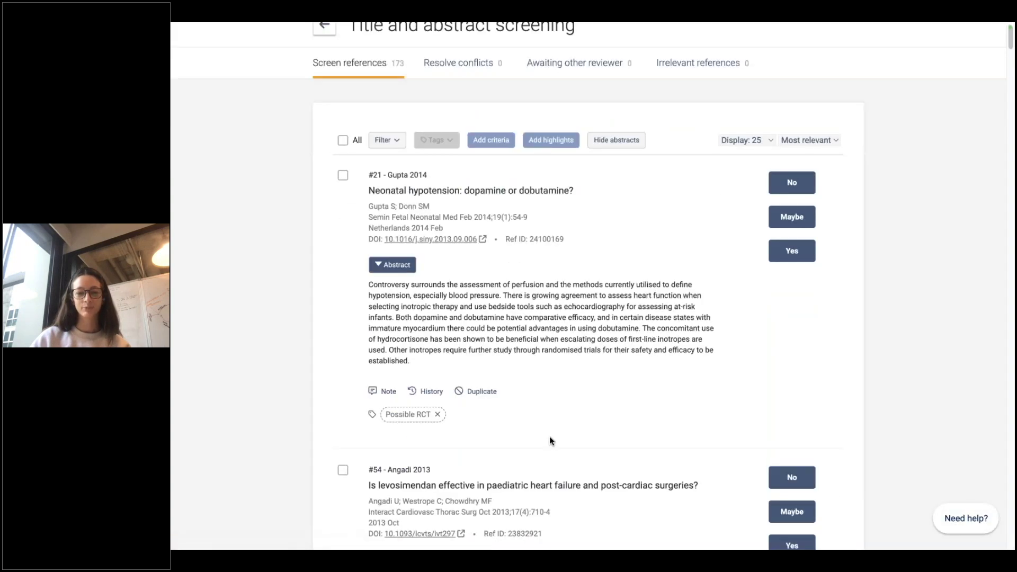
pyautogui.scroll(-14, 548, 437)
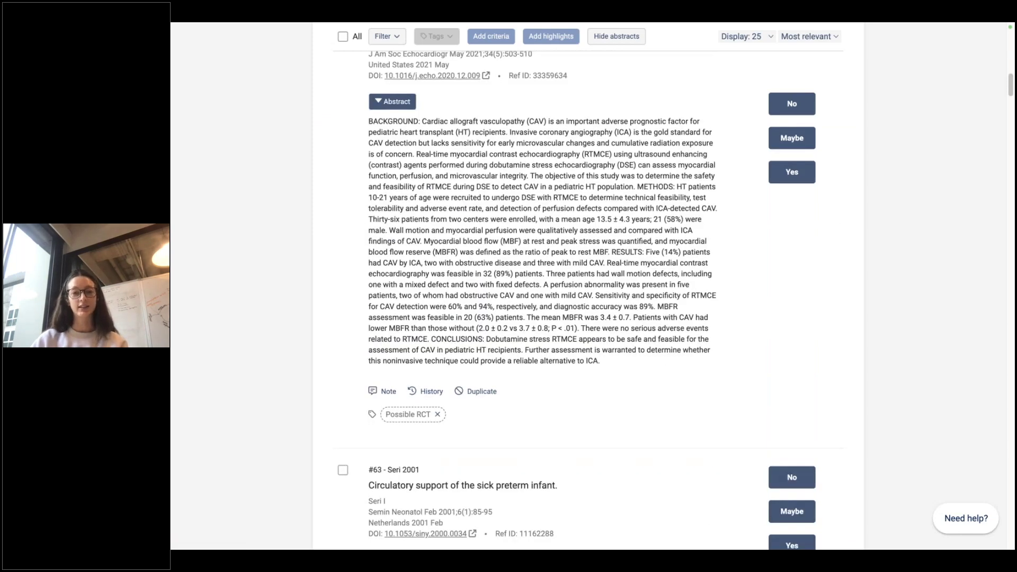
pyautogui.scroll(20, 329, 159)
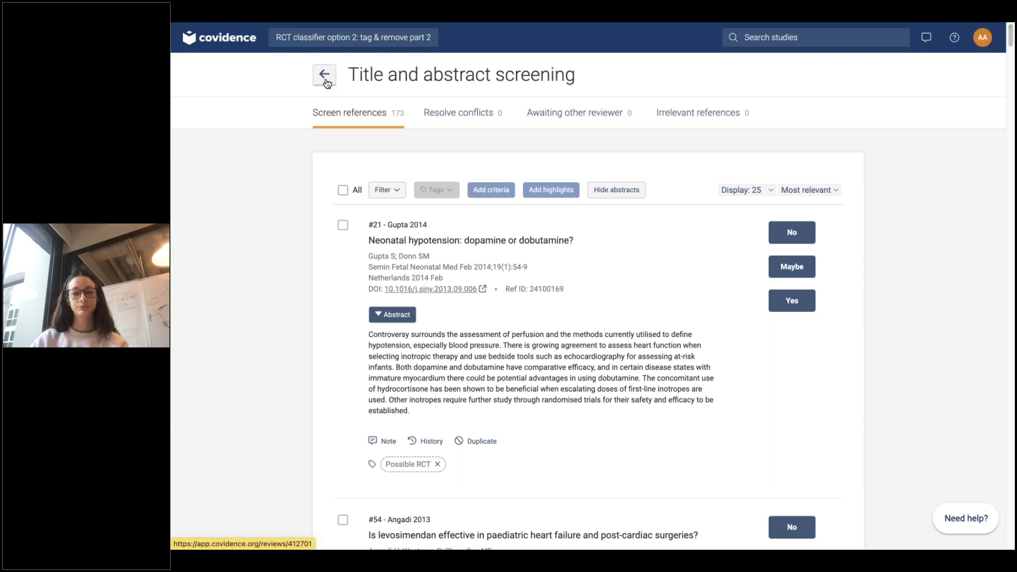
# Return to the review summary and open the list of references auto-marked as ineligible in the part 2 review
pyautogui.click(325, 75)
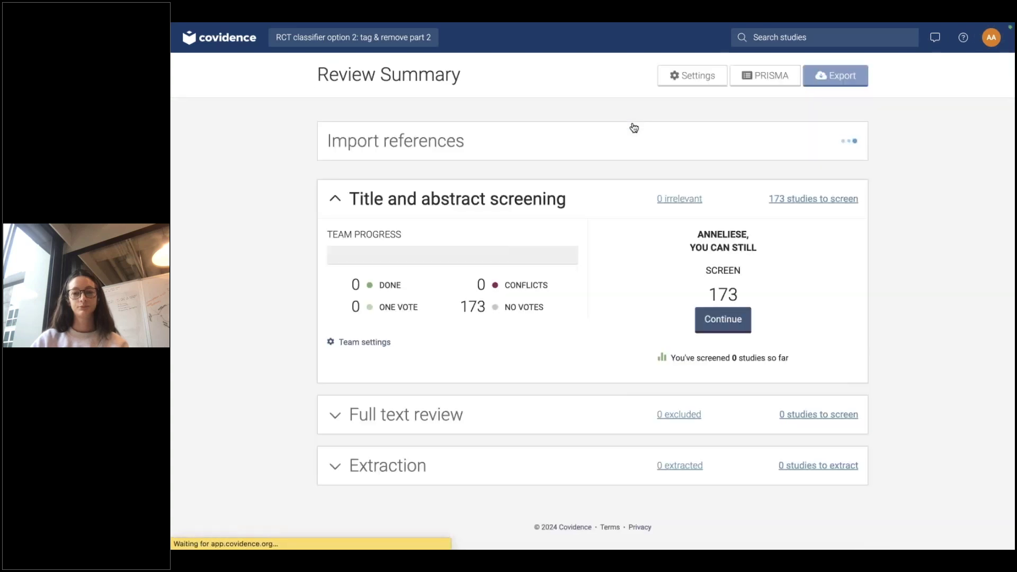
pyautogui.moveTo(687, 151)
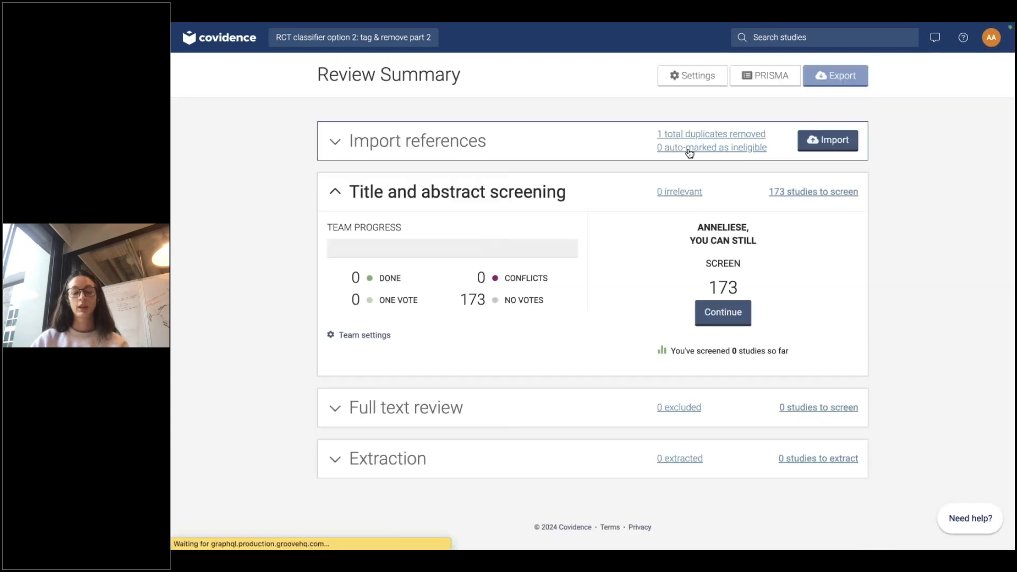
pyautogui.click(539, 153)
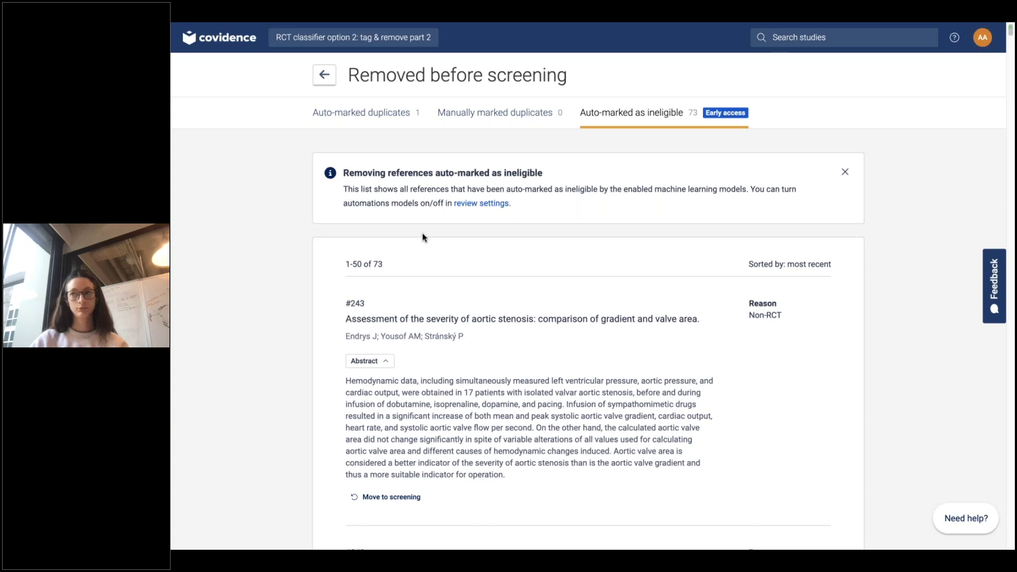
# Compare the removed-reference entries in the exported PRISMA PDF and on the part 2 review's PRISMA page, ending on the RCT classifier slide
pyautogui.hotkey('ctrl', 'Tab')
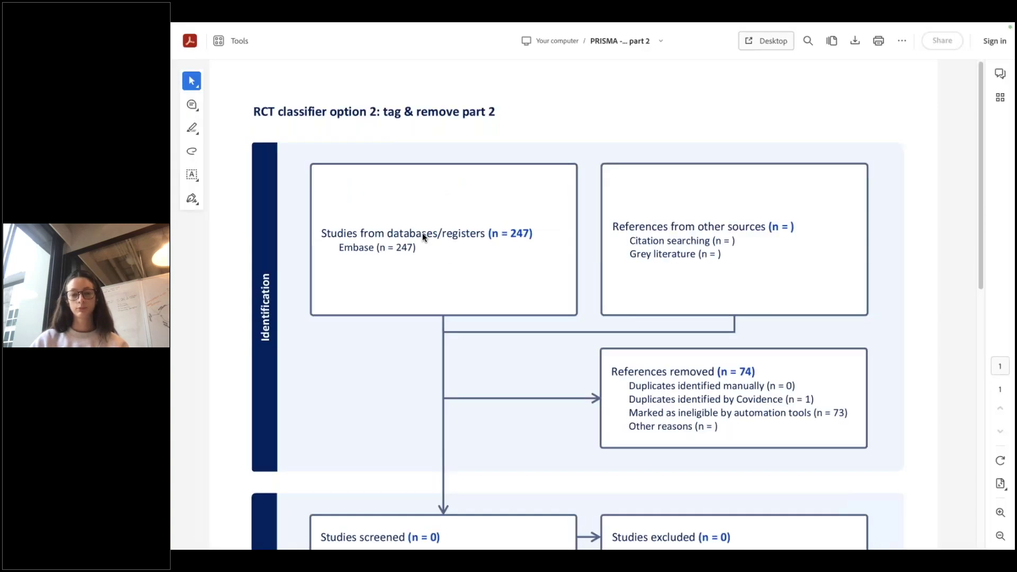
pyautogui.hotkey('ctrl', 'shift', 'Tab')
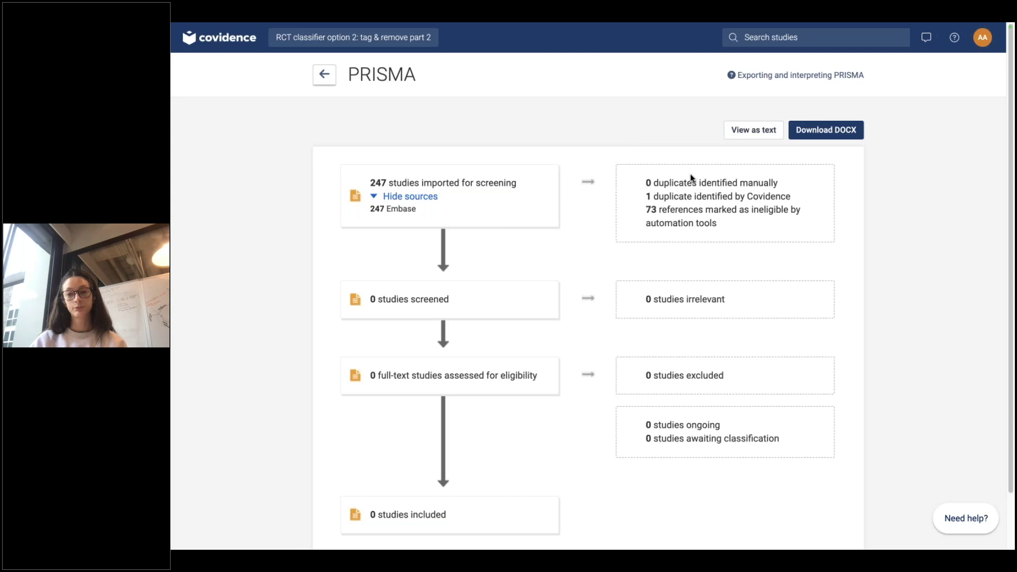
pyautogui.hotkey('alt', 'Tab')
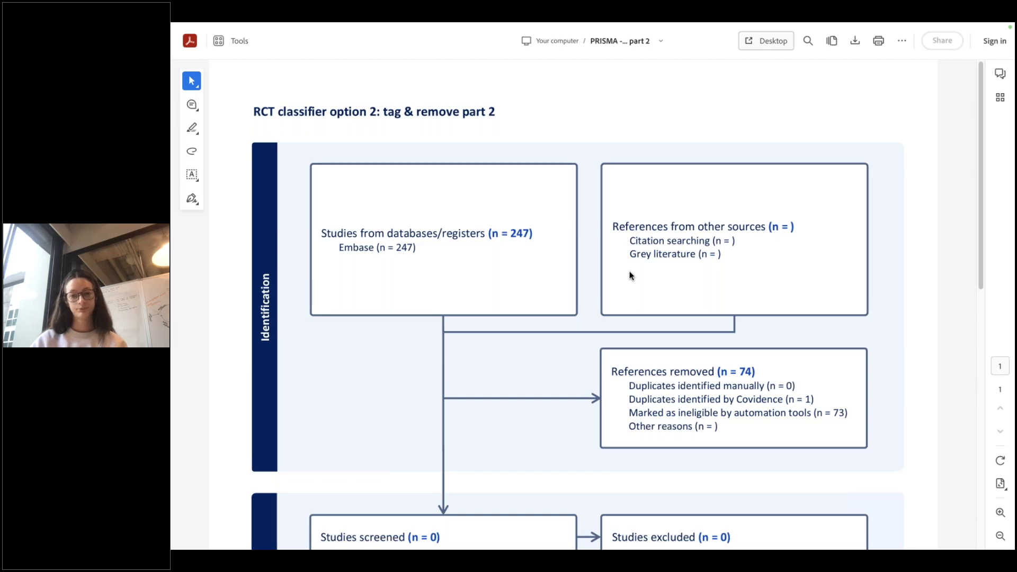
pyautogui.hotkey('alt', 'Tab')
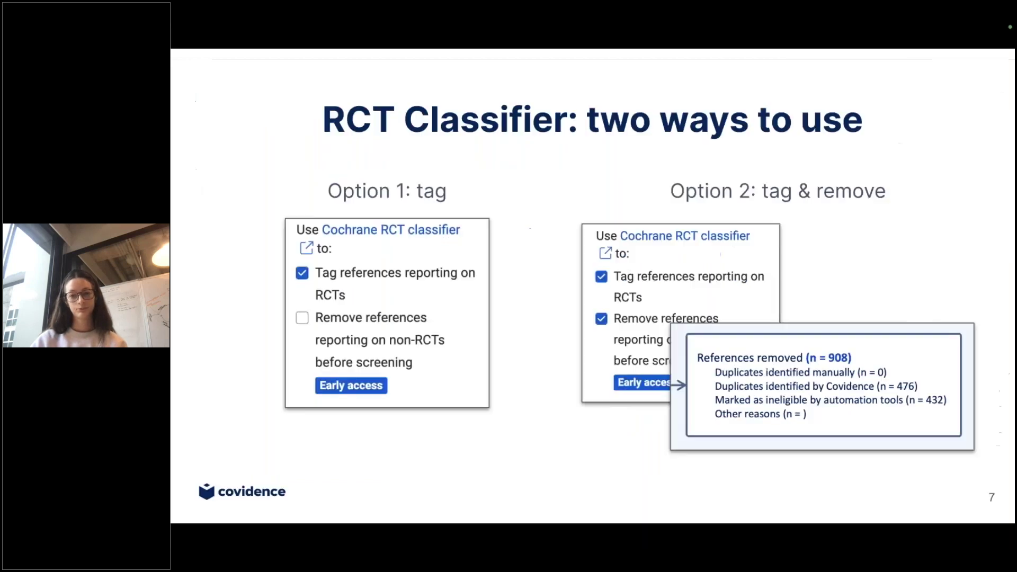
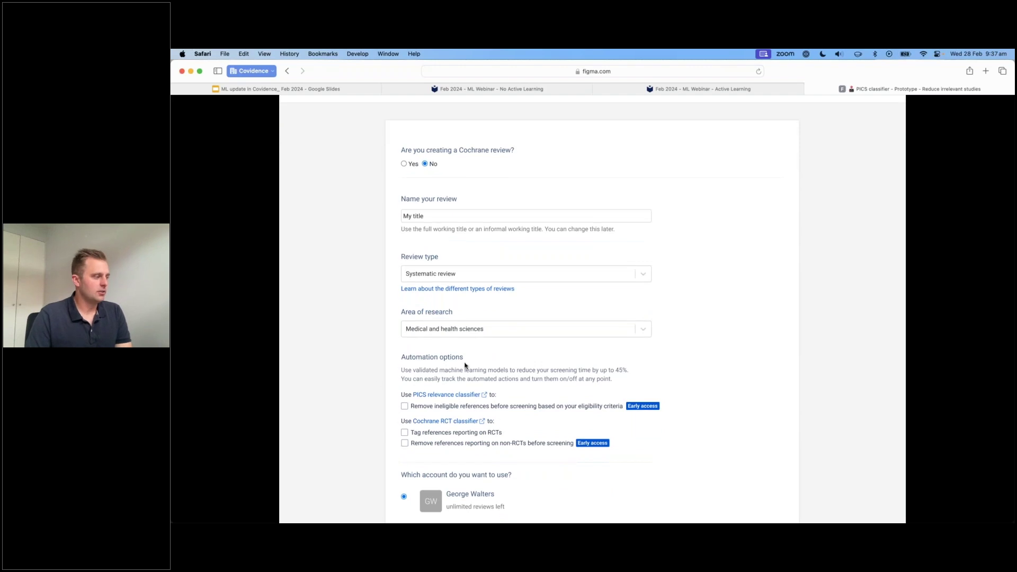
# Set the new review's automation options to remove ineligible references with the PICS relevance classifier, leaving both Cochrane RCT classifier options off
pyautogui.scroll(2, 465, 365)
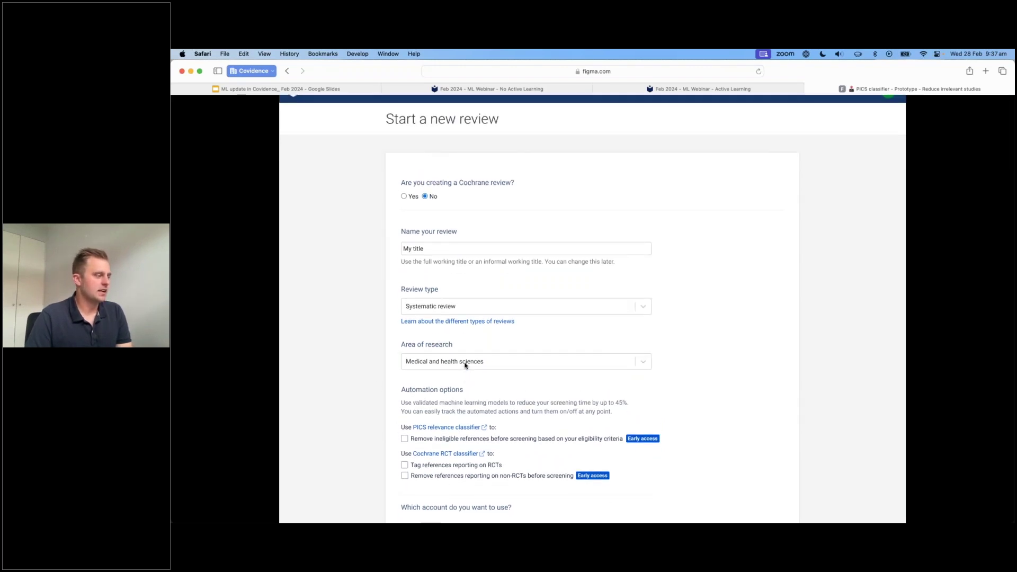
pyautogui.scroll(-5, 465, 365)
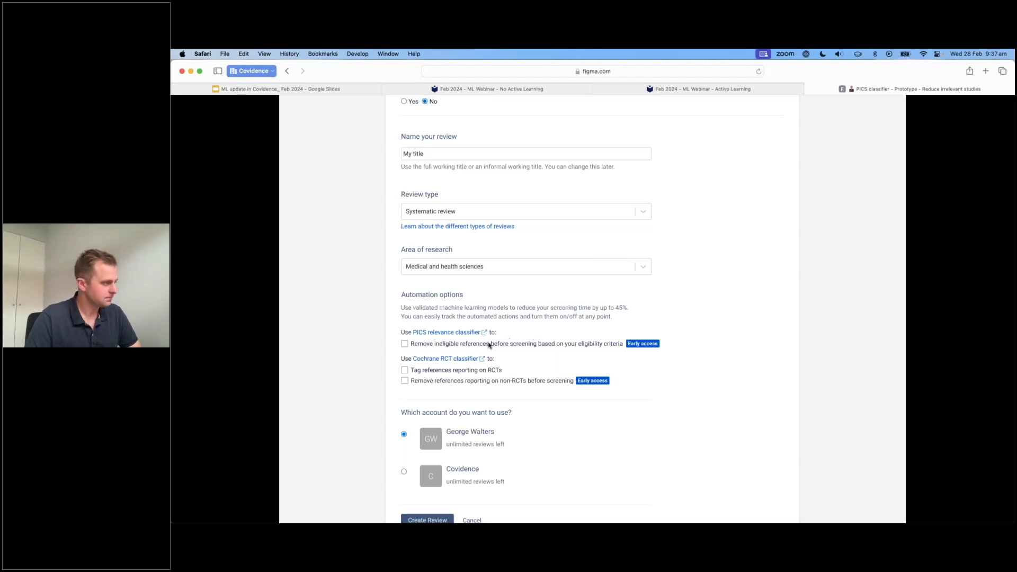
pyautogui.click(405, 344)
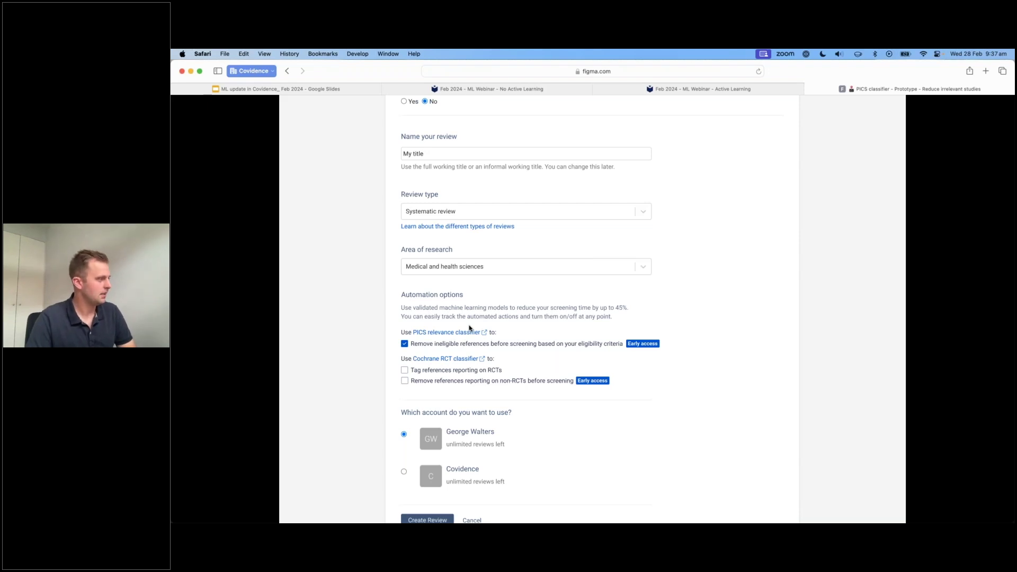
pyautogui.scroll(-1, 468, 328)
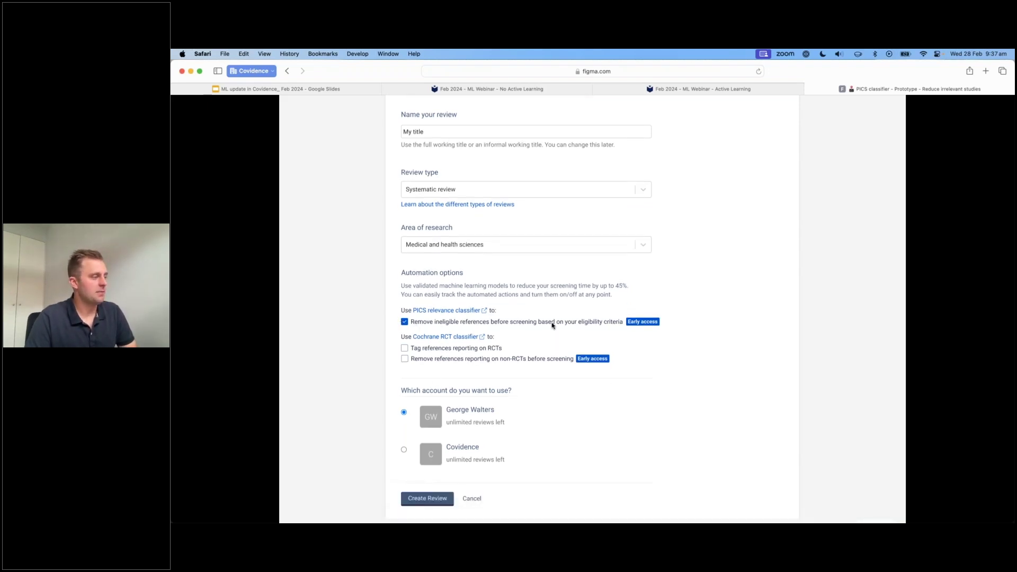
pyautogui.click(404, 360)
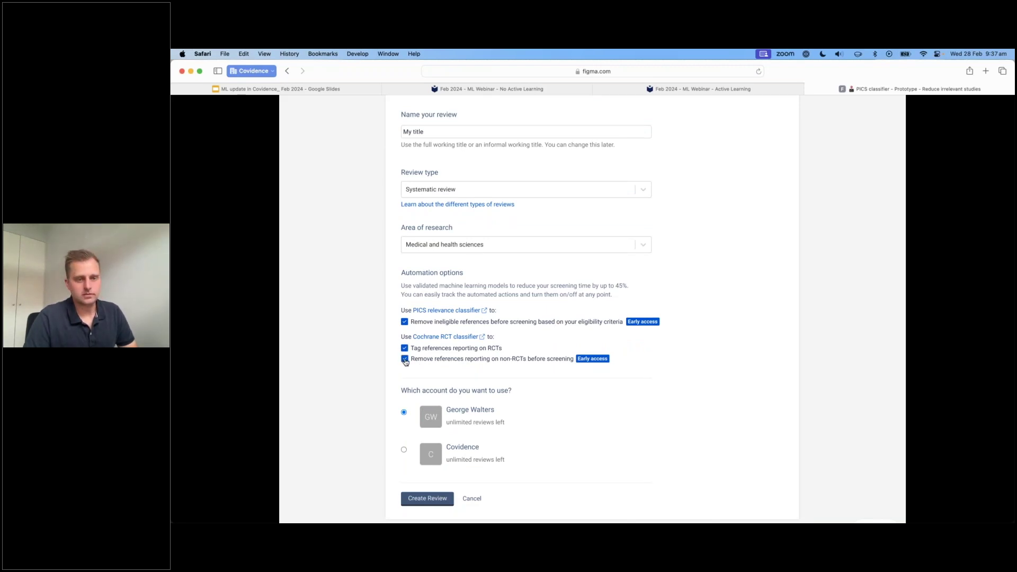
pyautogui.click(405, 359)
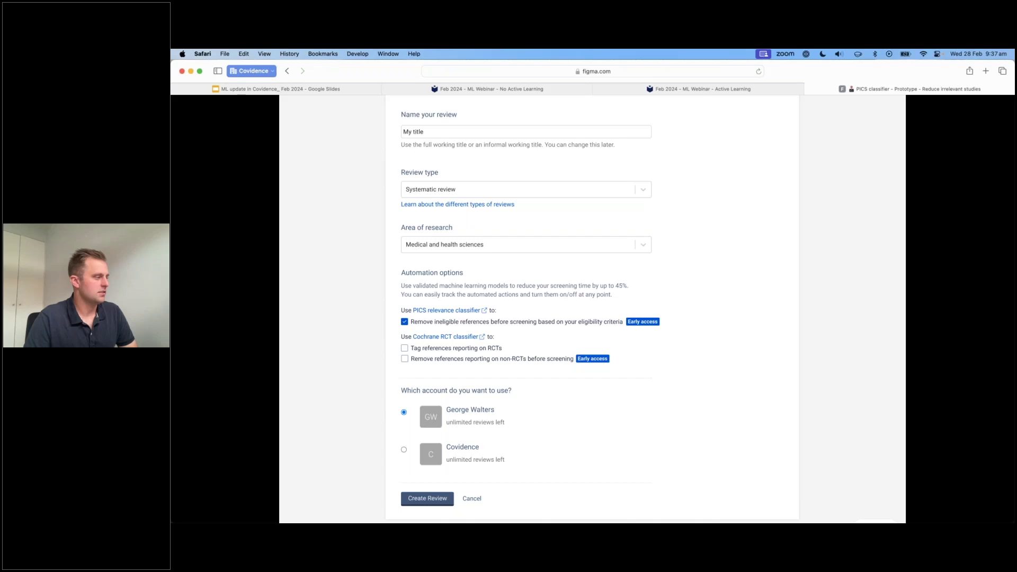
# Create the review and import "Pubmed - Vitamin C for the common cold.txt" into Screen with PubMed as the source
pyautogui.click(437, 503)
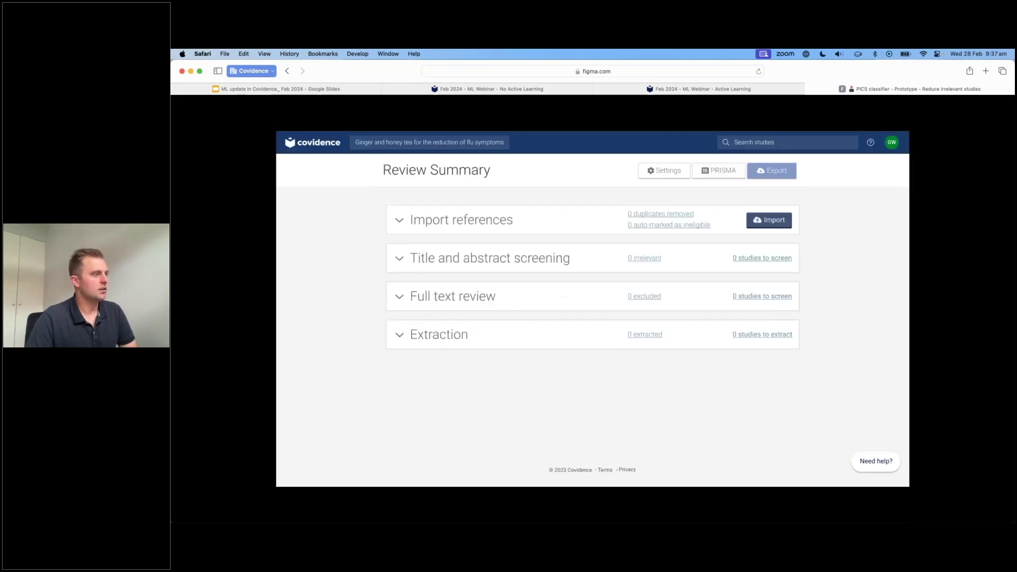
pyautogui.click(769, 222)
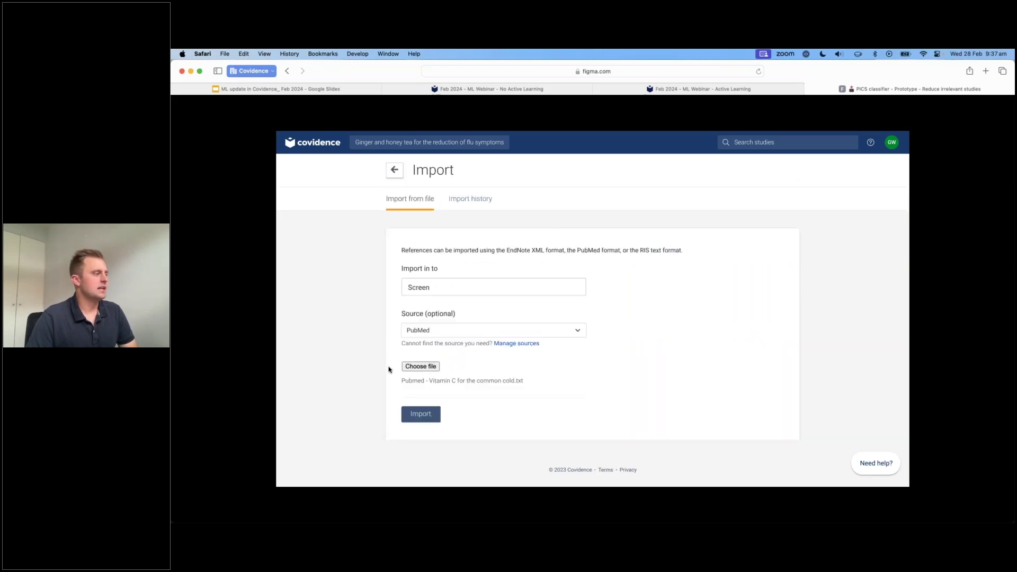
pyautogui.click(424, 414)
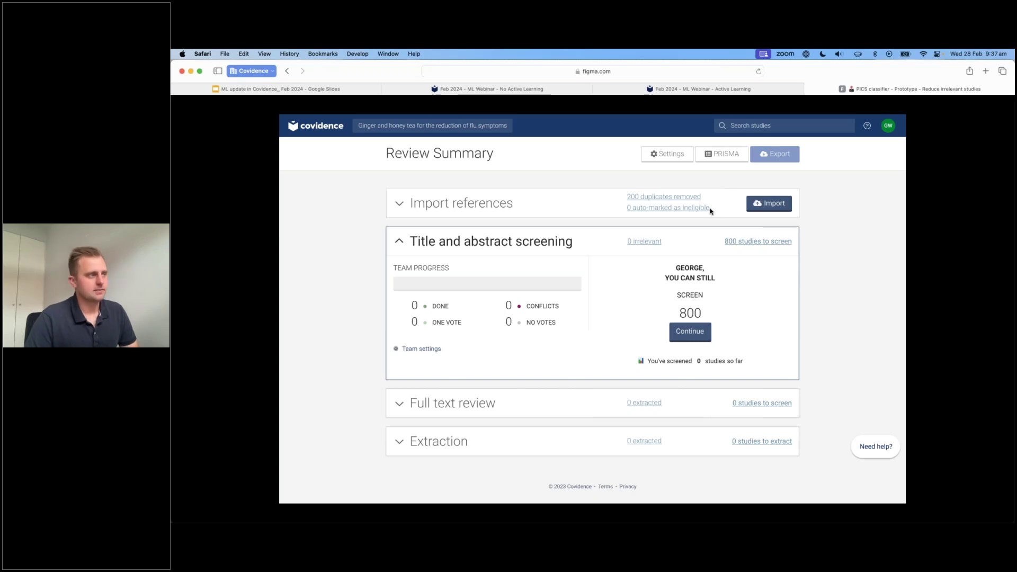
# Open the review's eligibility criteria settings and look through the include and exclude fields from Population to Other
pyautogui.click(684, 160)
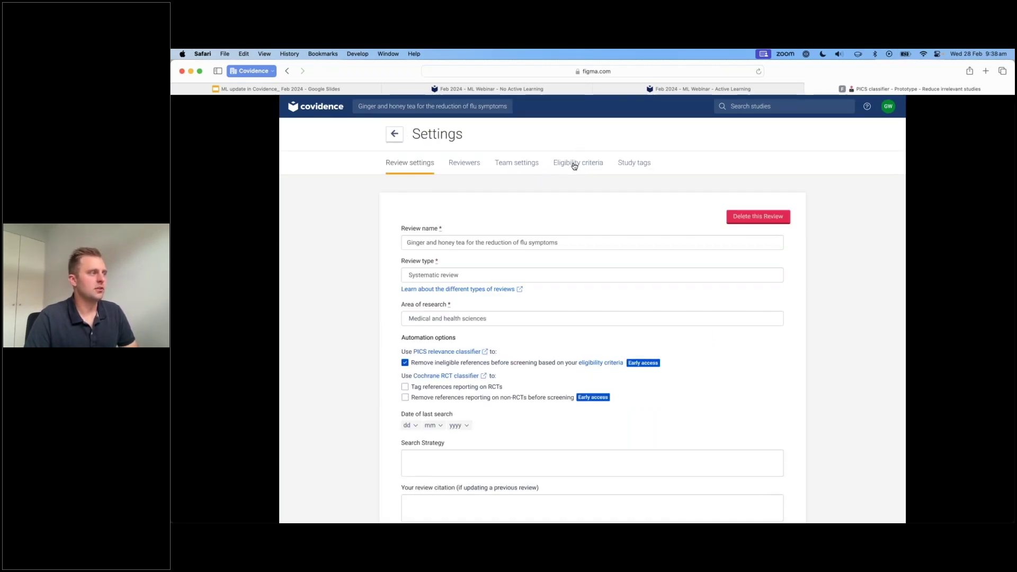
pyautogui.click(574, 165)
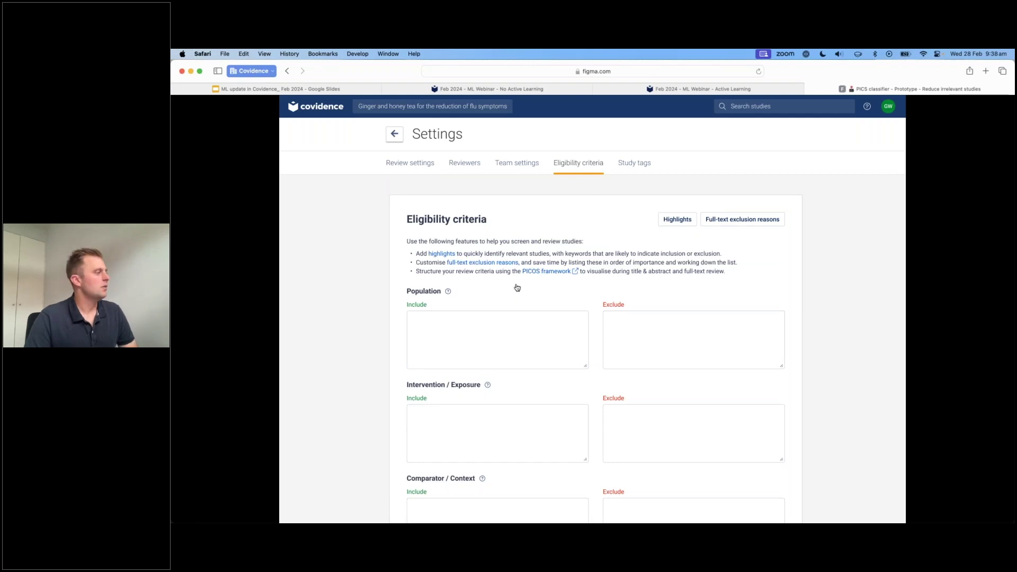
pyautogui.scroll(-5, 517, 287)
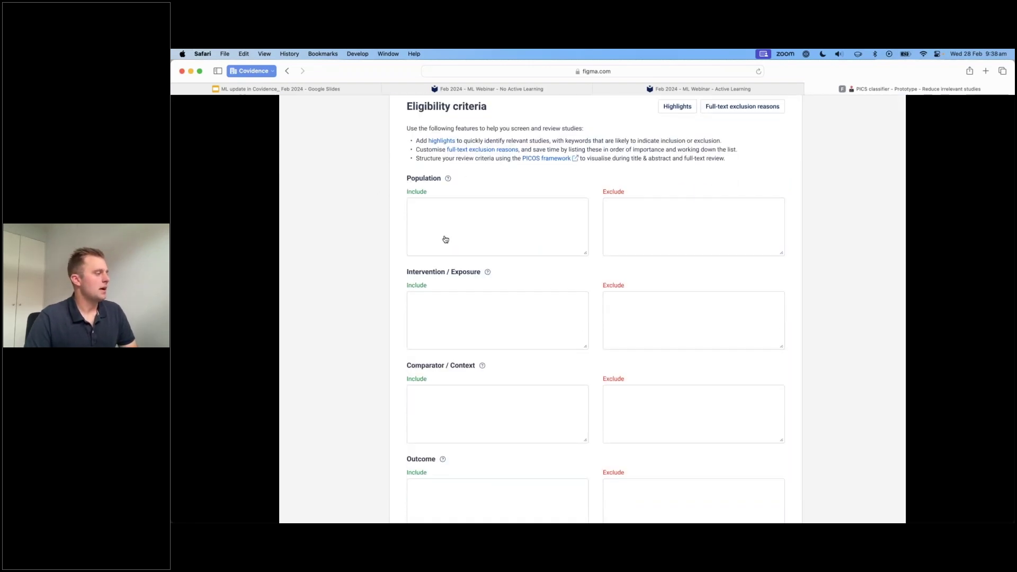
pyautogui.scroll(-8, 445, 239)
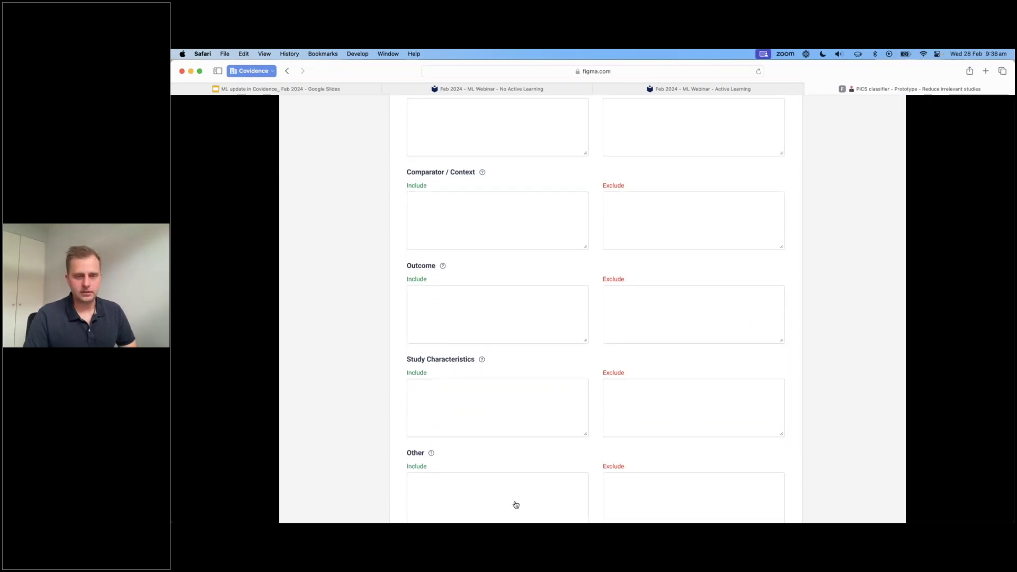
pyautogui.scroll(5, 515, 505)
pyautogui.scroll(3, 516, 504)
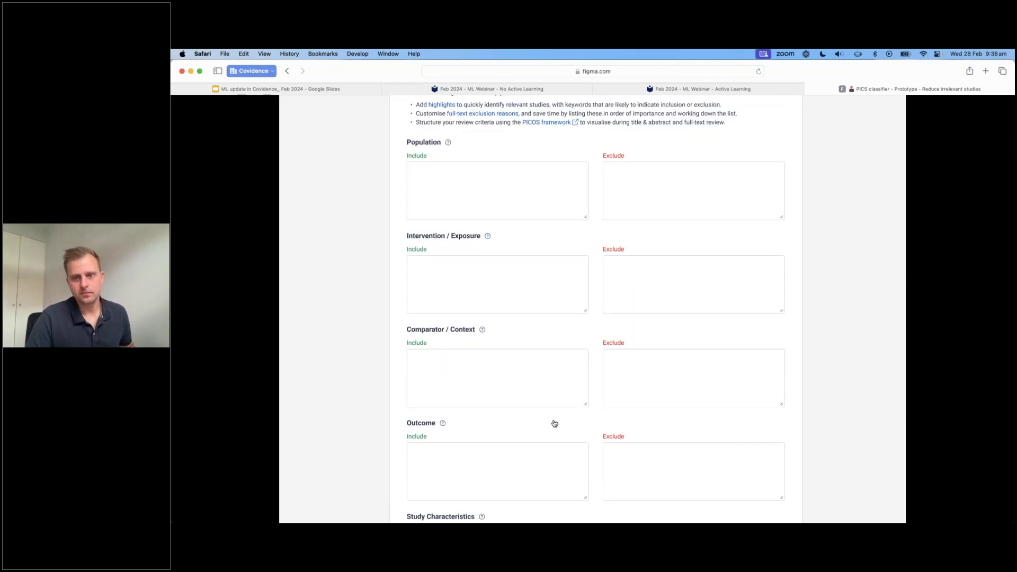
pyautogui.scroll(2, 553, 422)
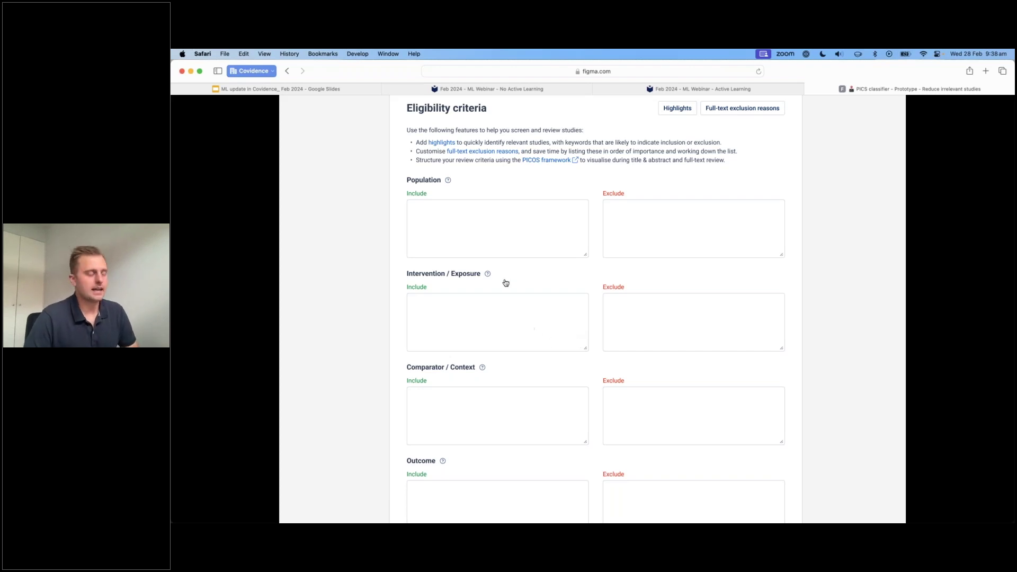
# Fill in and save the eligibility criteria for perioperative aspirin therapy discontinuation in patients undergoing spinal surgery, and return to the review summary
pyautogui.click(504, 239)
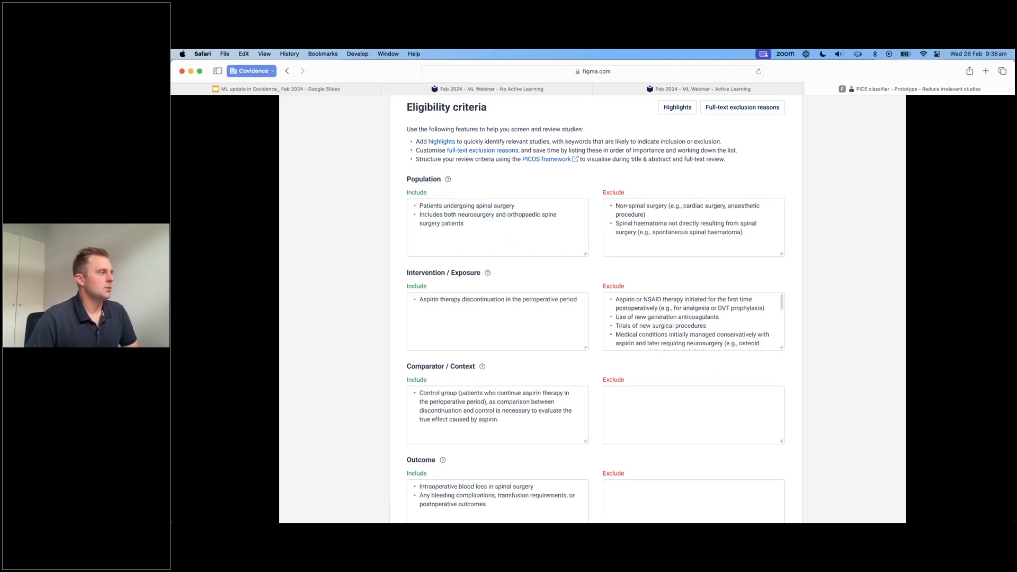
pyautogui.scroll(1, 504, 239)
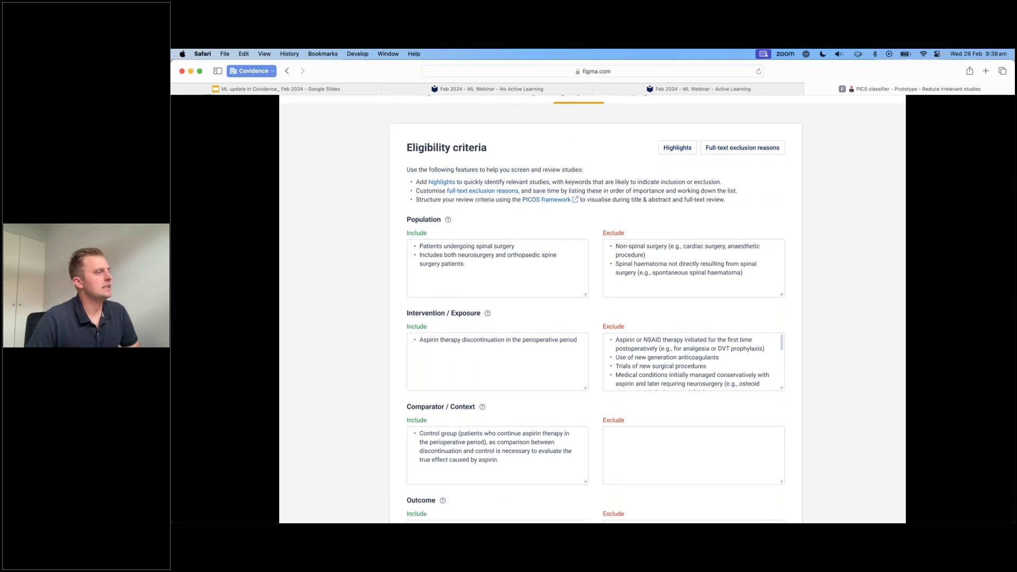
pyautogui.scroll(-5, 427, 400)
pyautogui.click(427, 455)
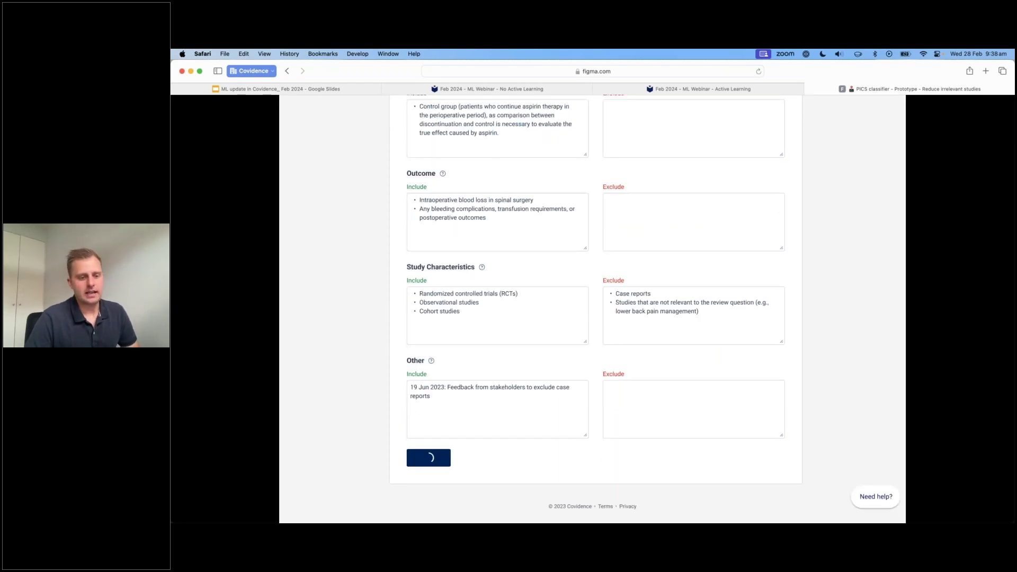
pyautogui.scroll(3, 426, 455)
pyautogui.scroll(5, 592, 307)
pyautogui.press('Right')
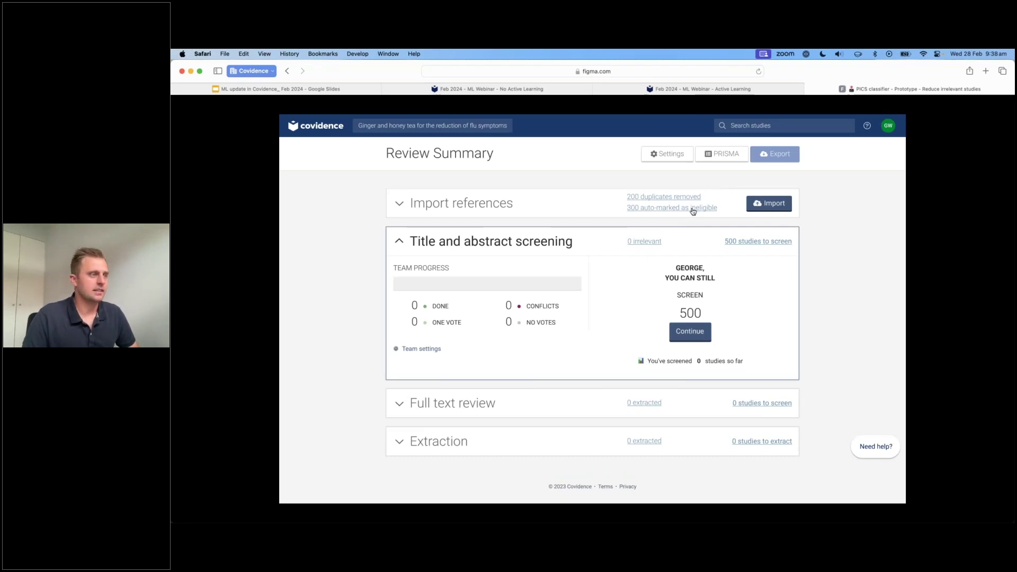
# Open the references auto-marked as ineligible and examine their removal reasons, abstracts and the option to move them to screening
pyautogui.click(695, 210)
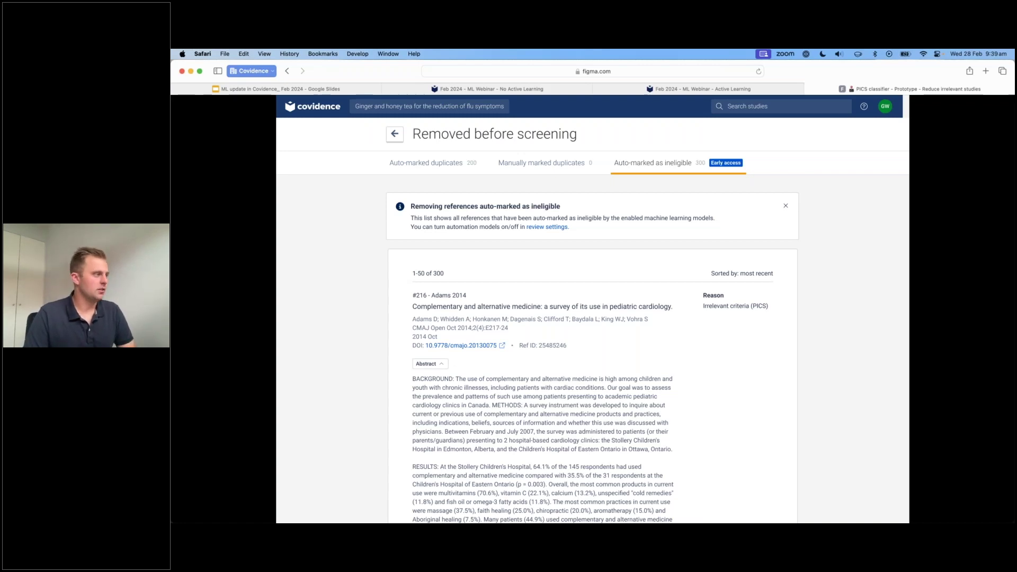
pyautogui.scroll(-8, 601, 351)
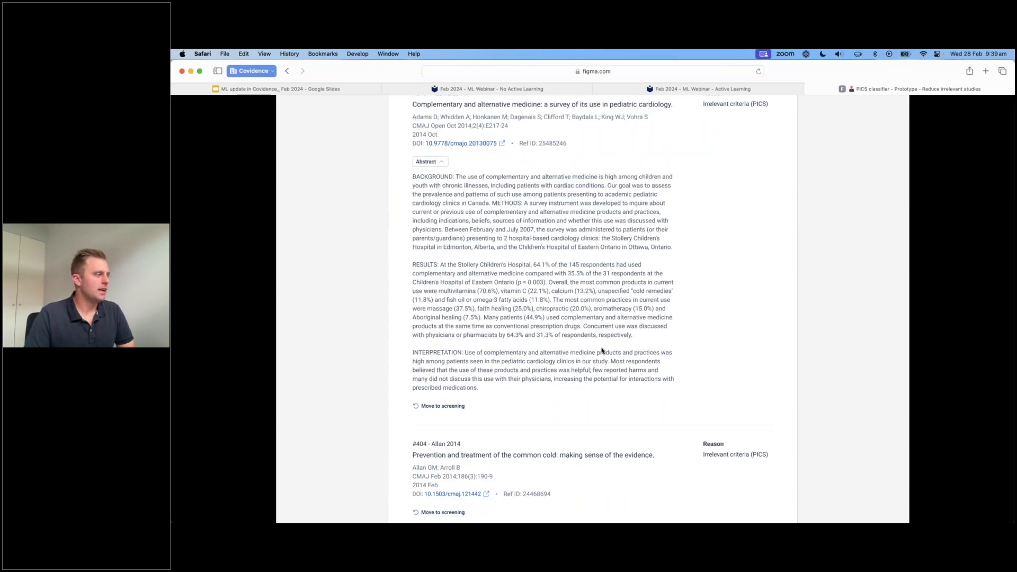
pyautogui.scroll(-5, 602, 351)
pyautogui.scroll(4, 602, 350)
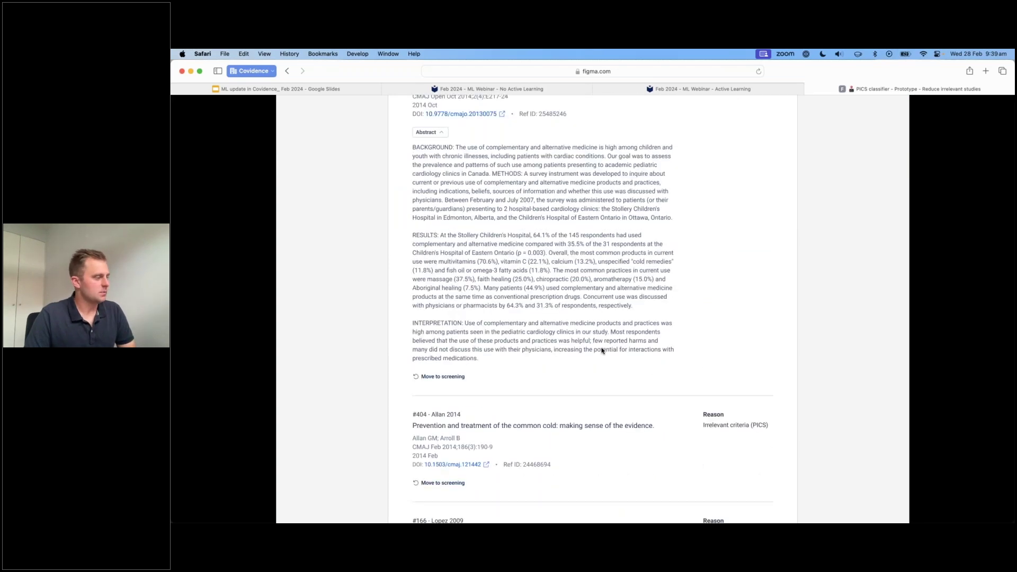
pyautogui.scroll(3, 601, 351)
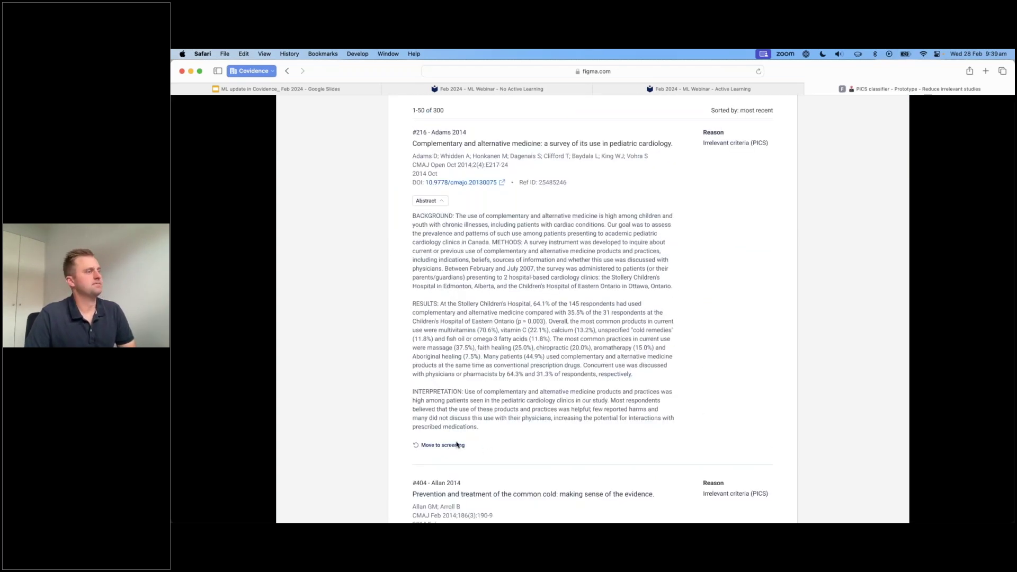
pyautogui.scroll(1, 596, 339)
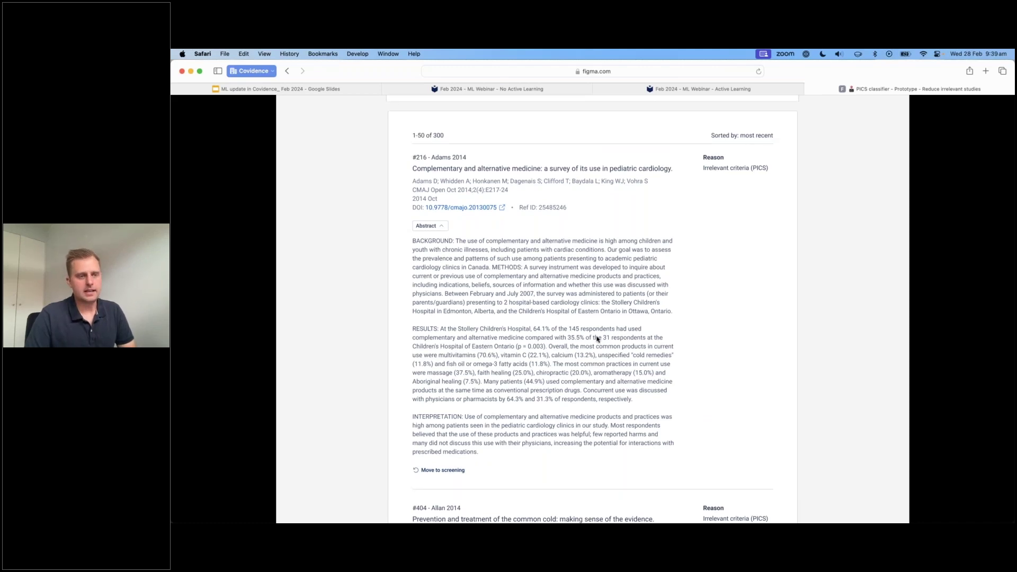
pyautogui.scroll(1, 596, 339)
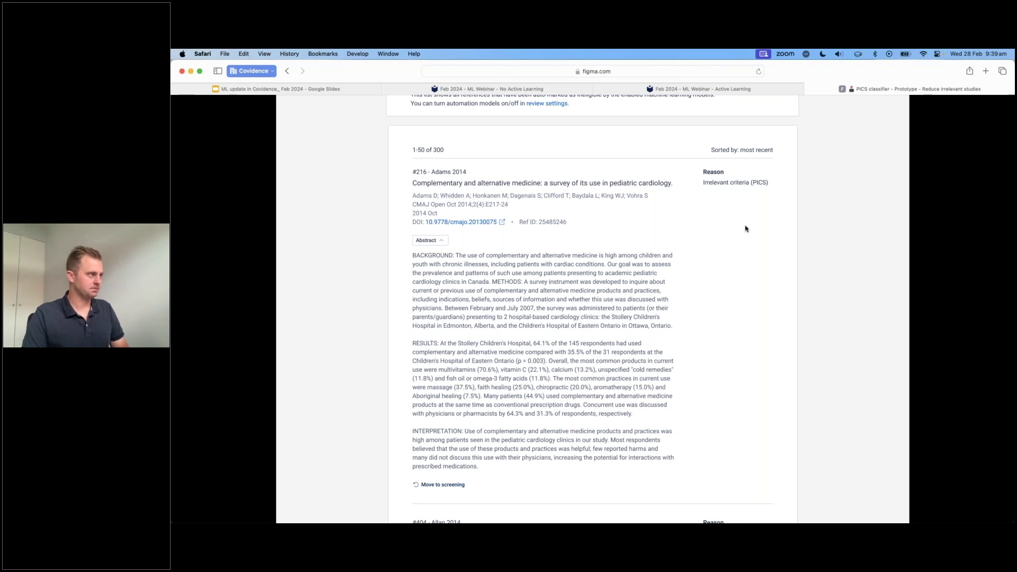
pyautogui.scroll(4, 745, 228)
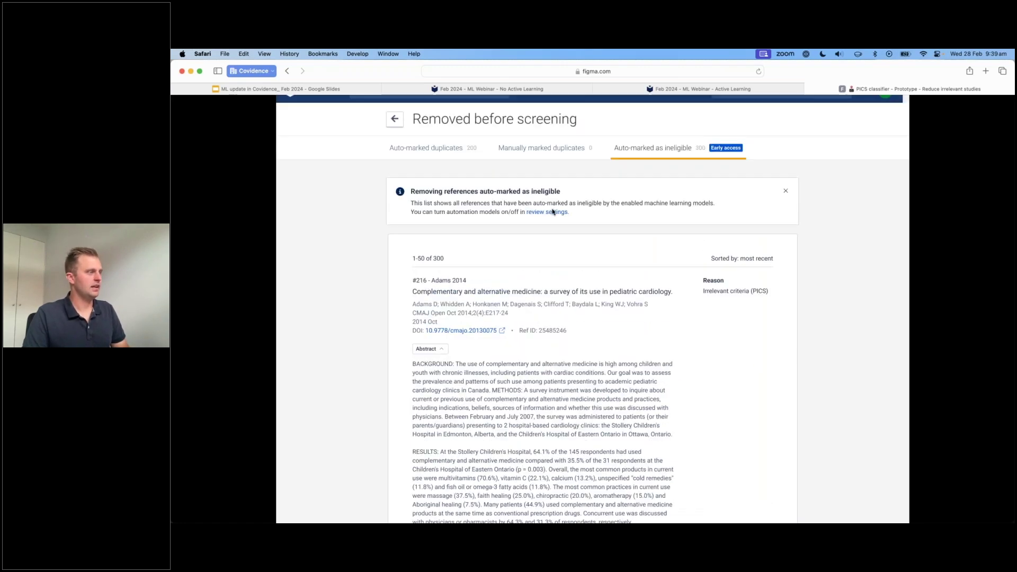
pyautogui.scroll(1, 554, 211)
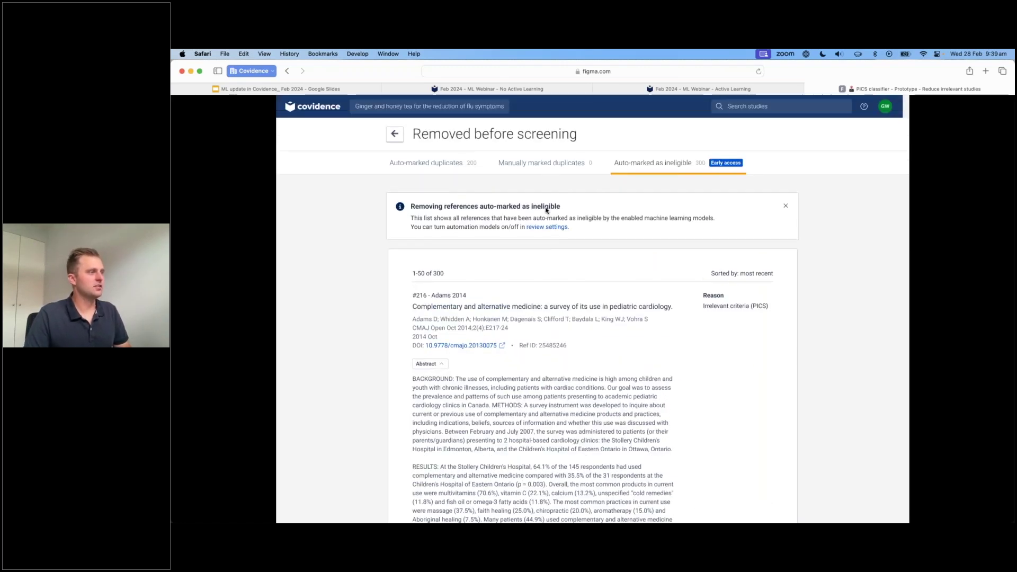
# Turn off the PICS relevance classifier's removal of ineligible references in the review settings, and return to the review summary
pyautogui.click(399, 138)
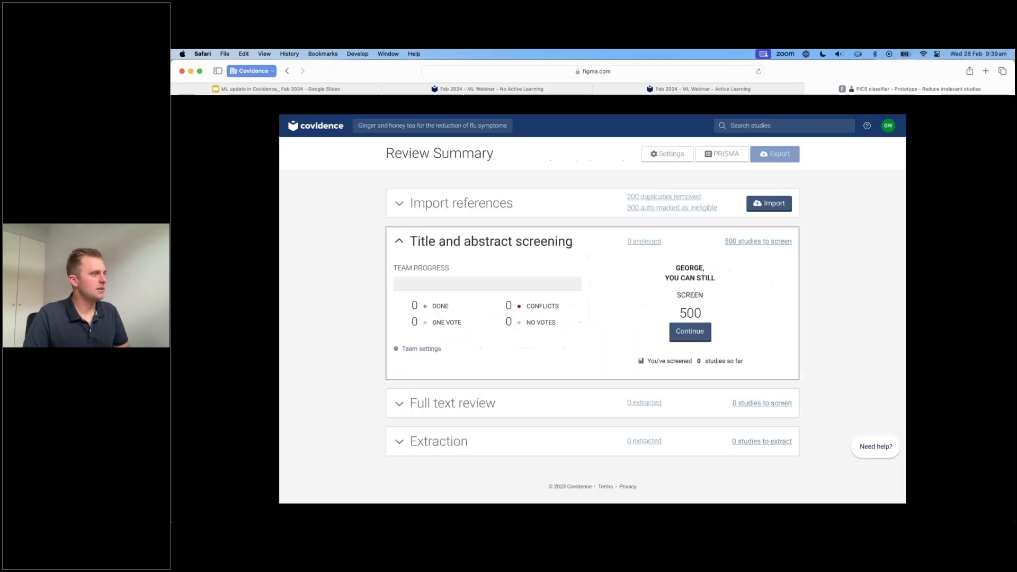
pyautogui.click(659, 155)
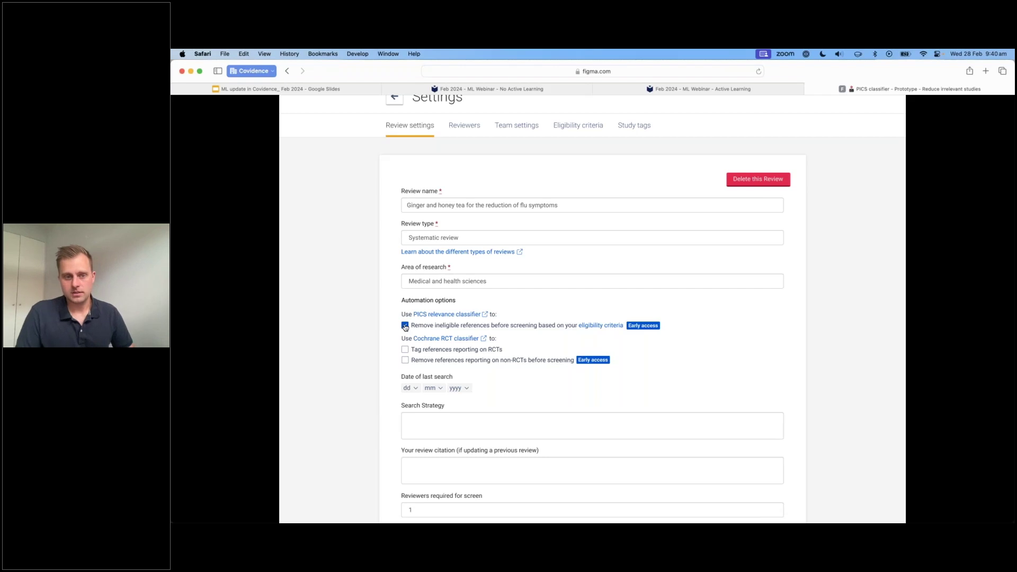
pyautogui.click(405, 325)
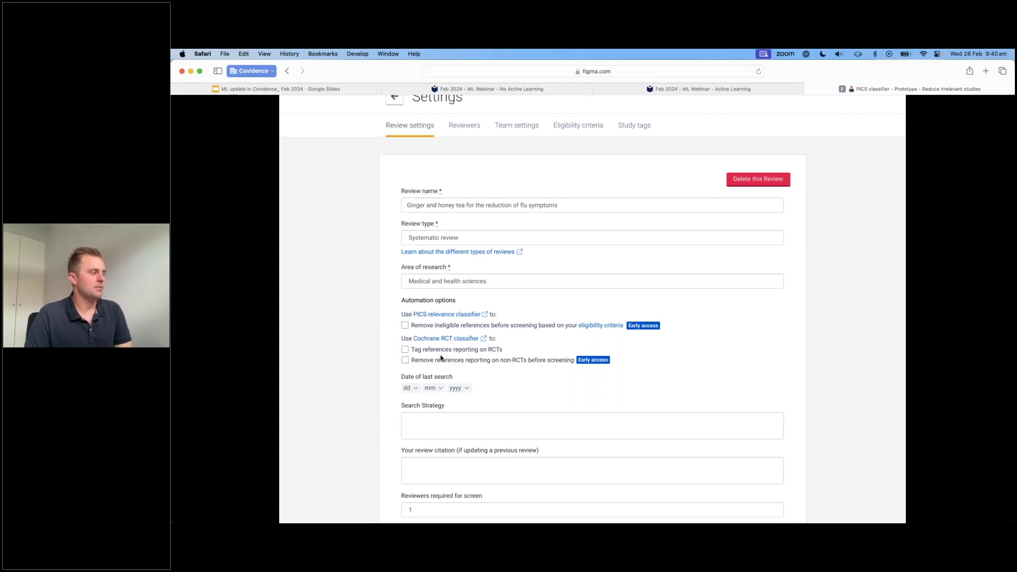
pyautogui.scroll(-3, 433, 469)
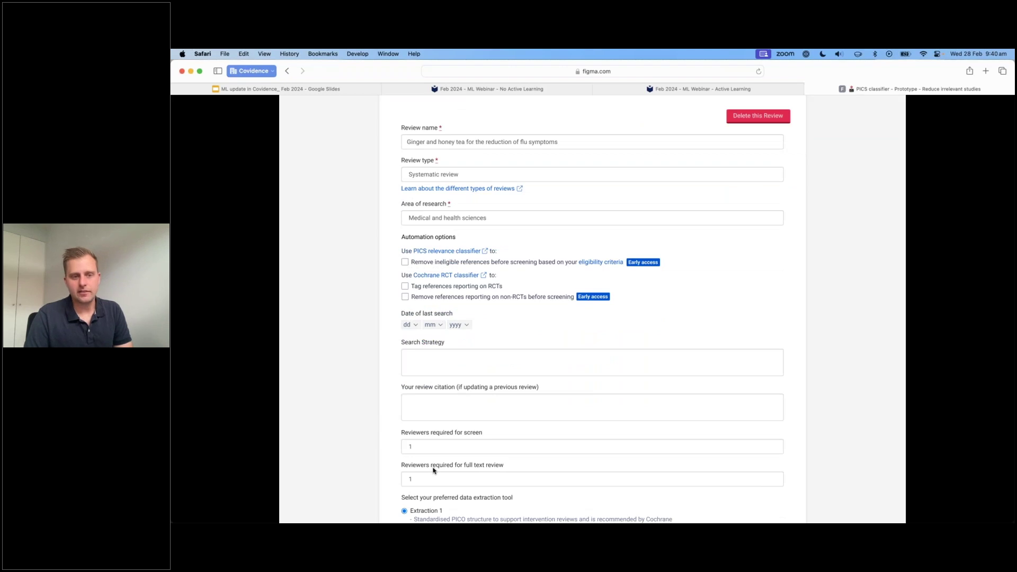
pyautogui.scroll(3, 433, 470)
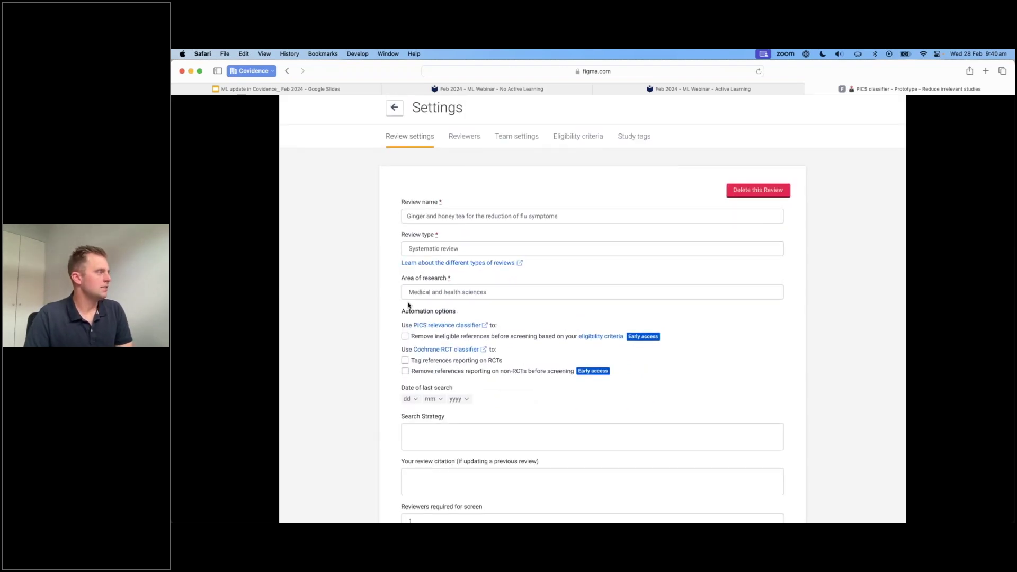
pyautogui.scroll(1, 398, 159)
pyautogui.click(396, 135)
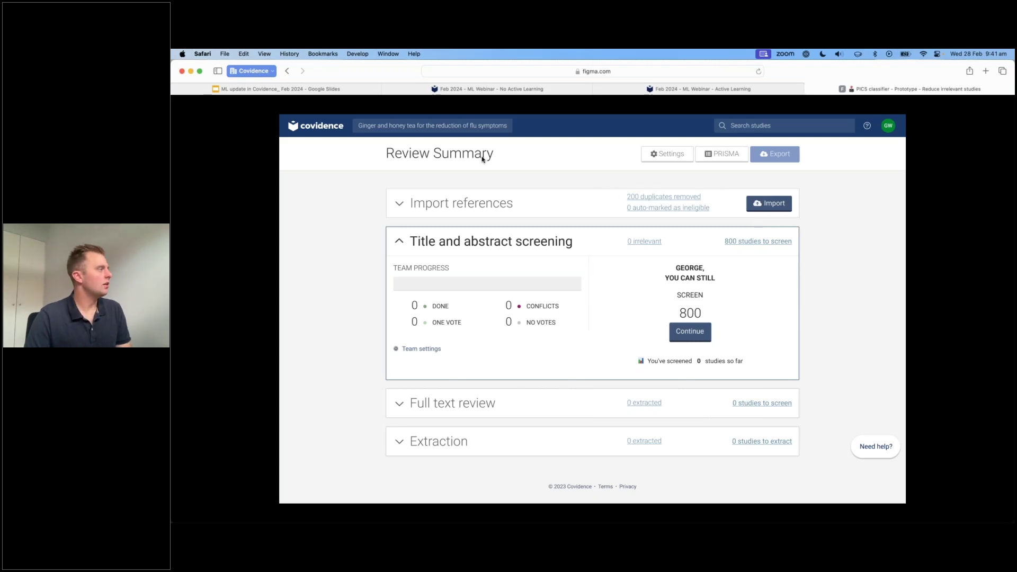
pyautogui.hotkey('ctrl', 'Right')
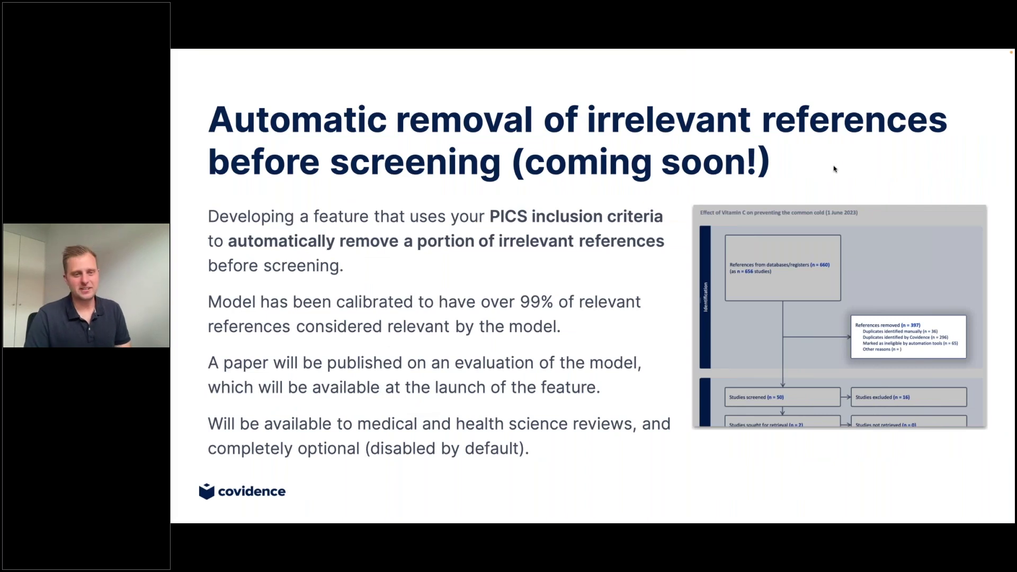
pyautogui.press('Right')
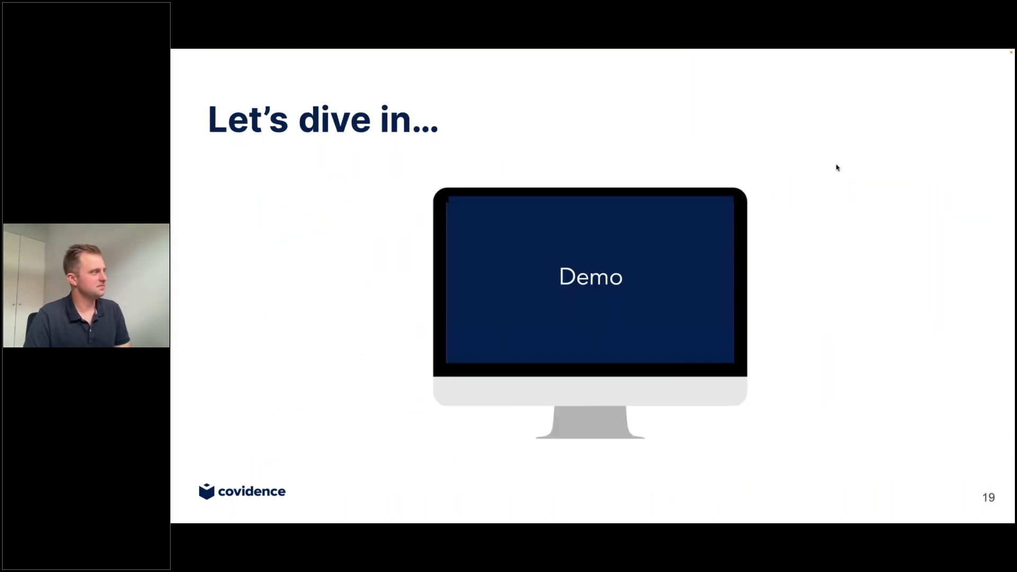
pyautogui.press('Right')
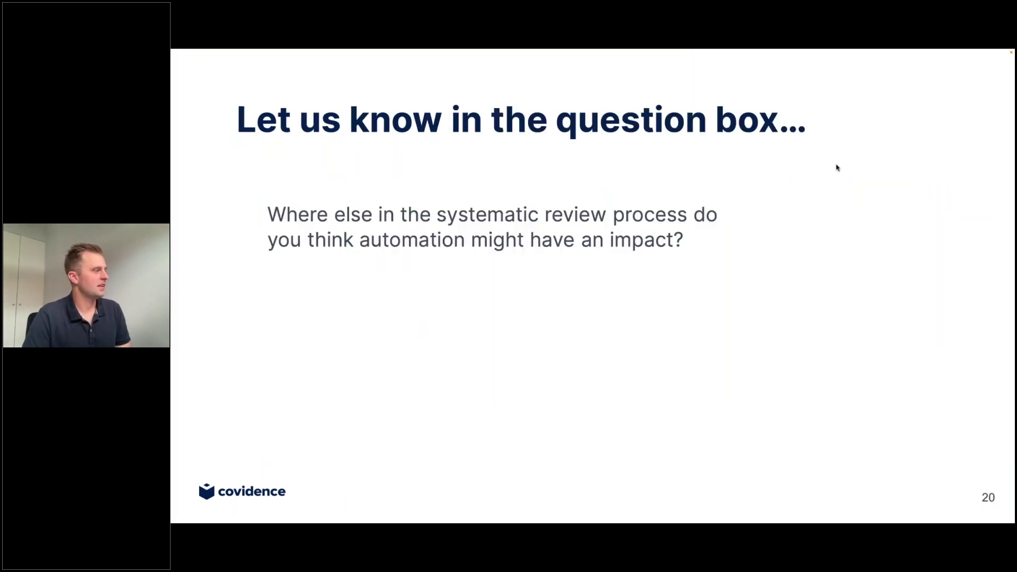